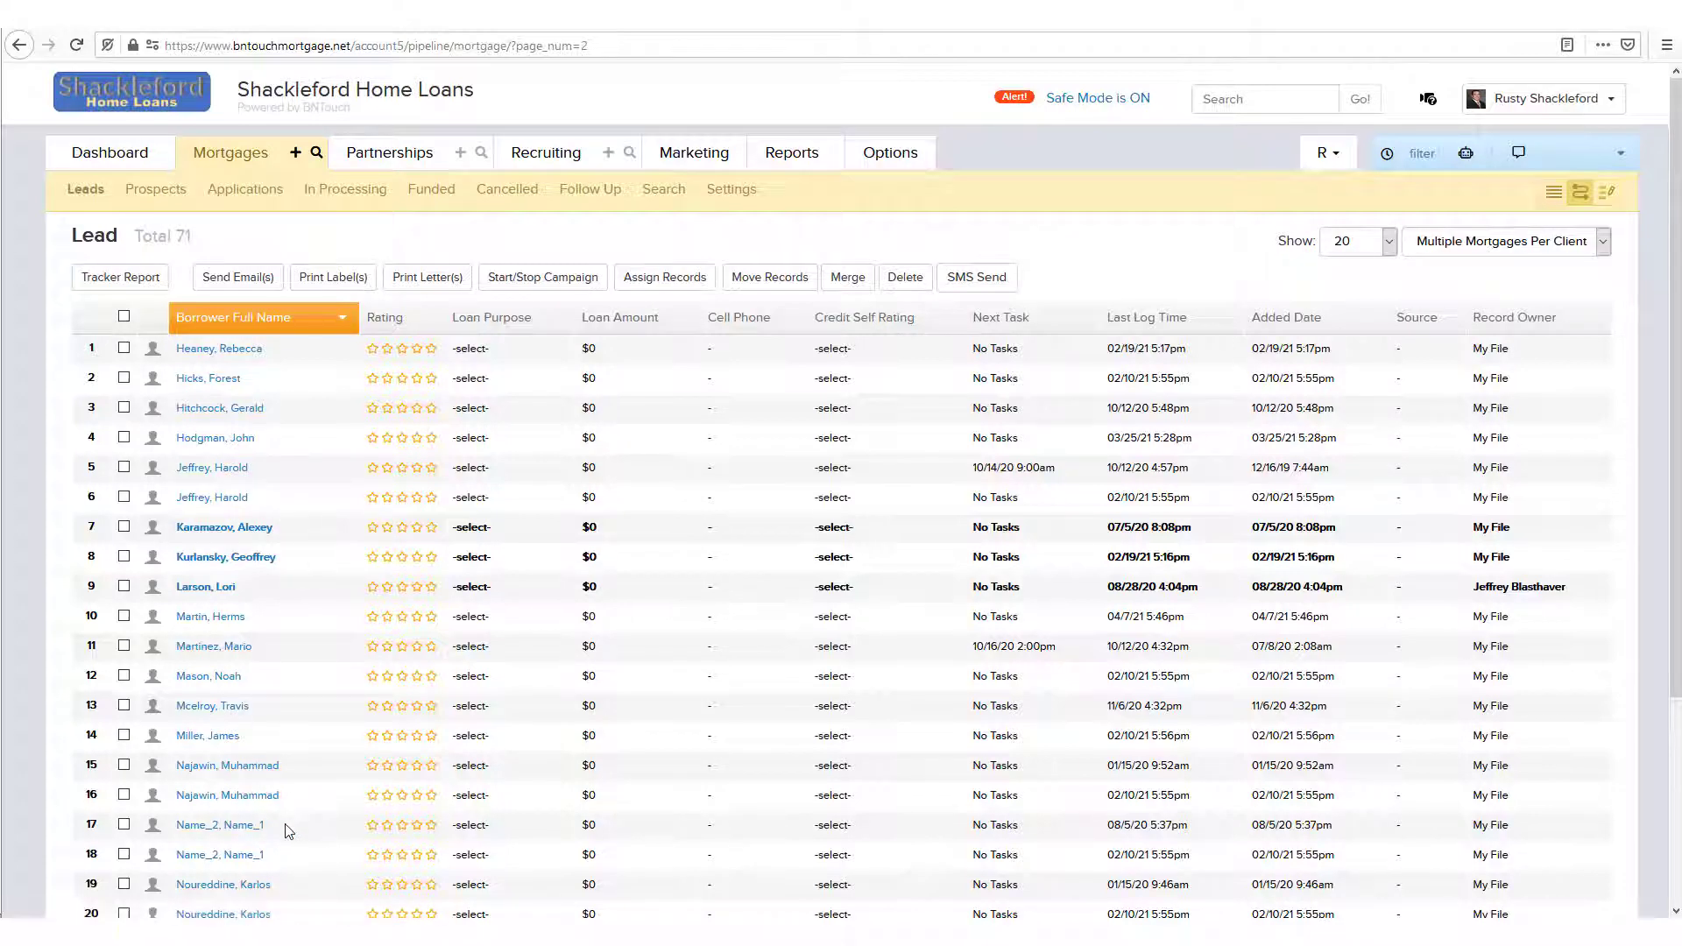
# Look over the Leads list, open the Applications pipeline and mark the two identically named borrower records at its end.
pyautogui.scroll(-3, 992, 591)
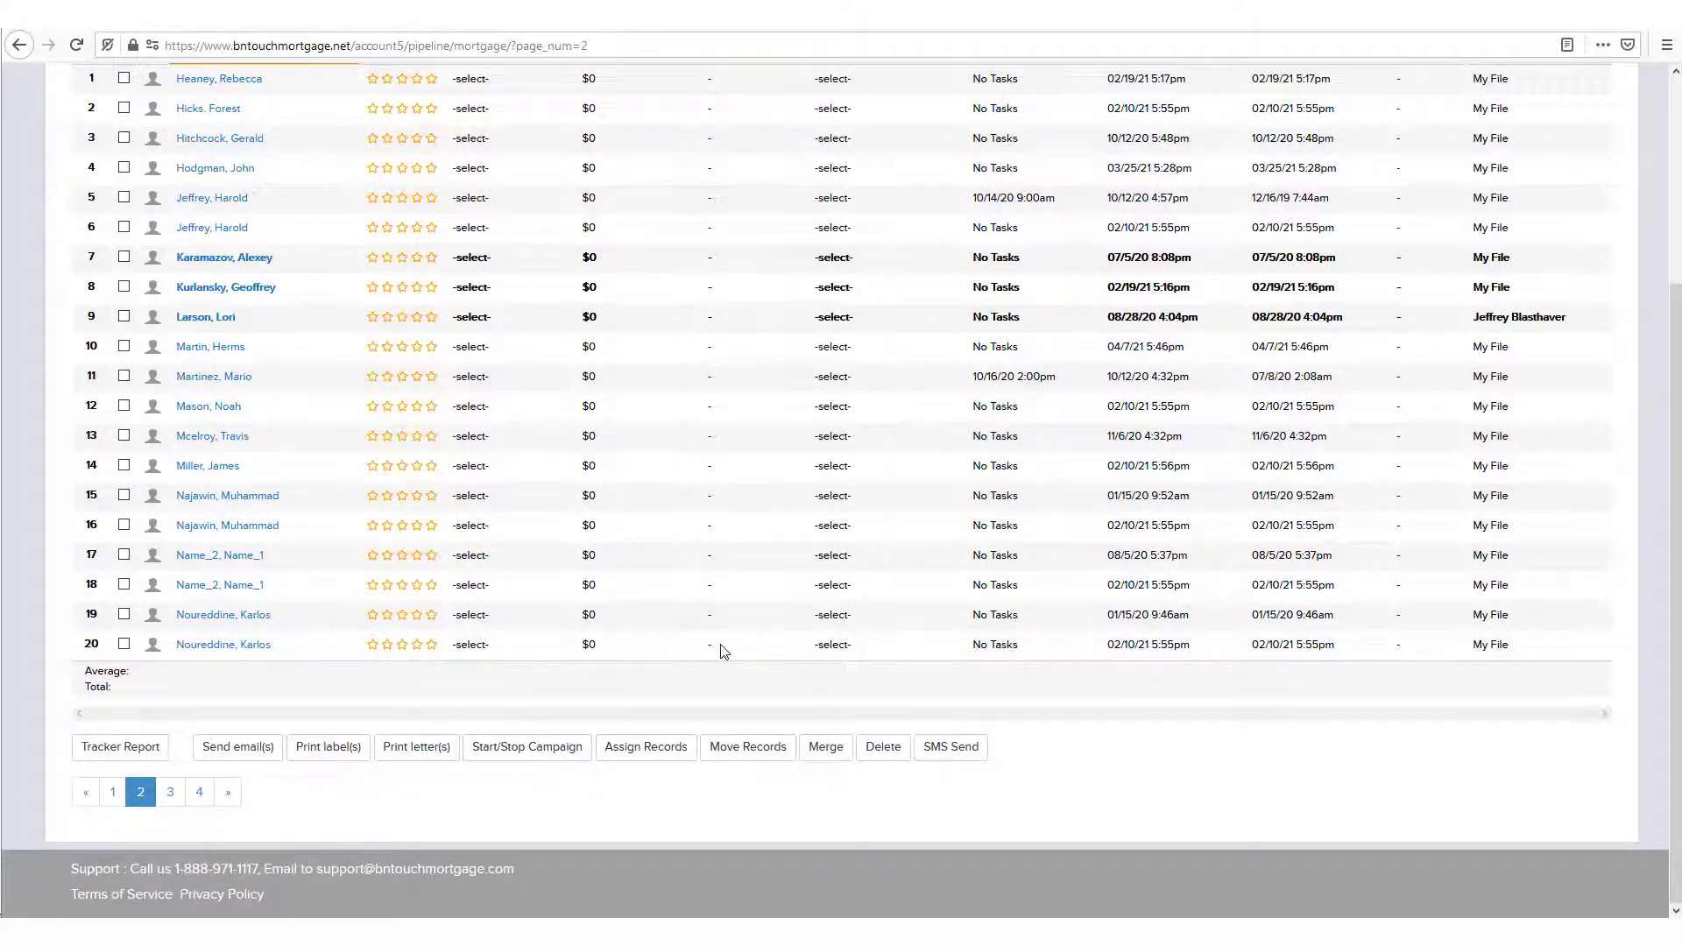
pyautogui.scroll(3, 765, 639)
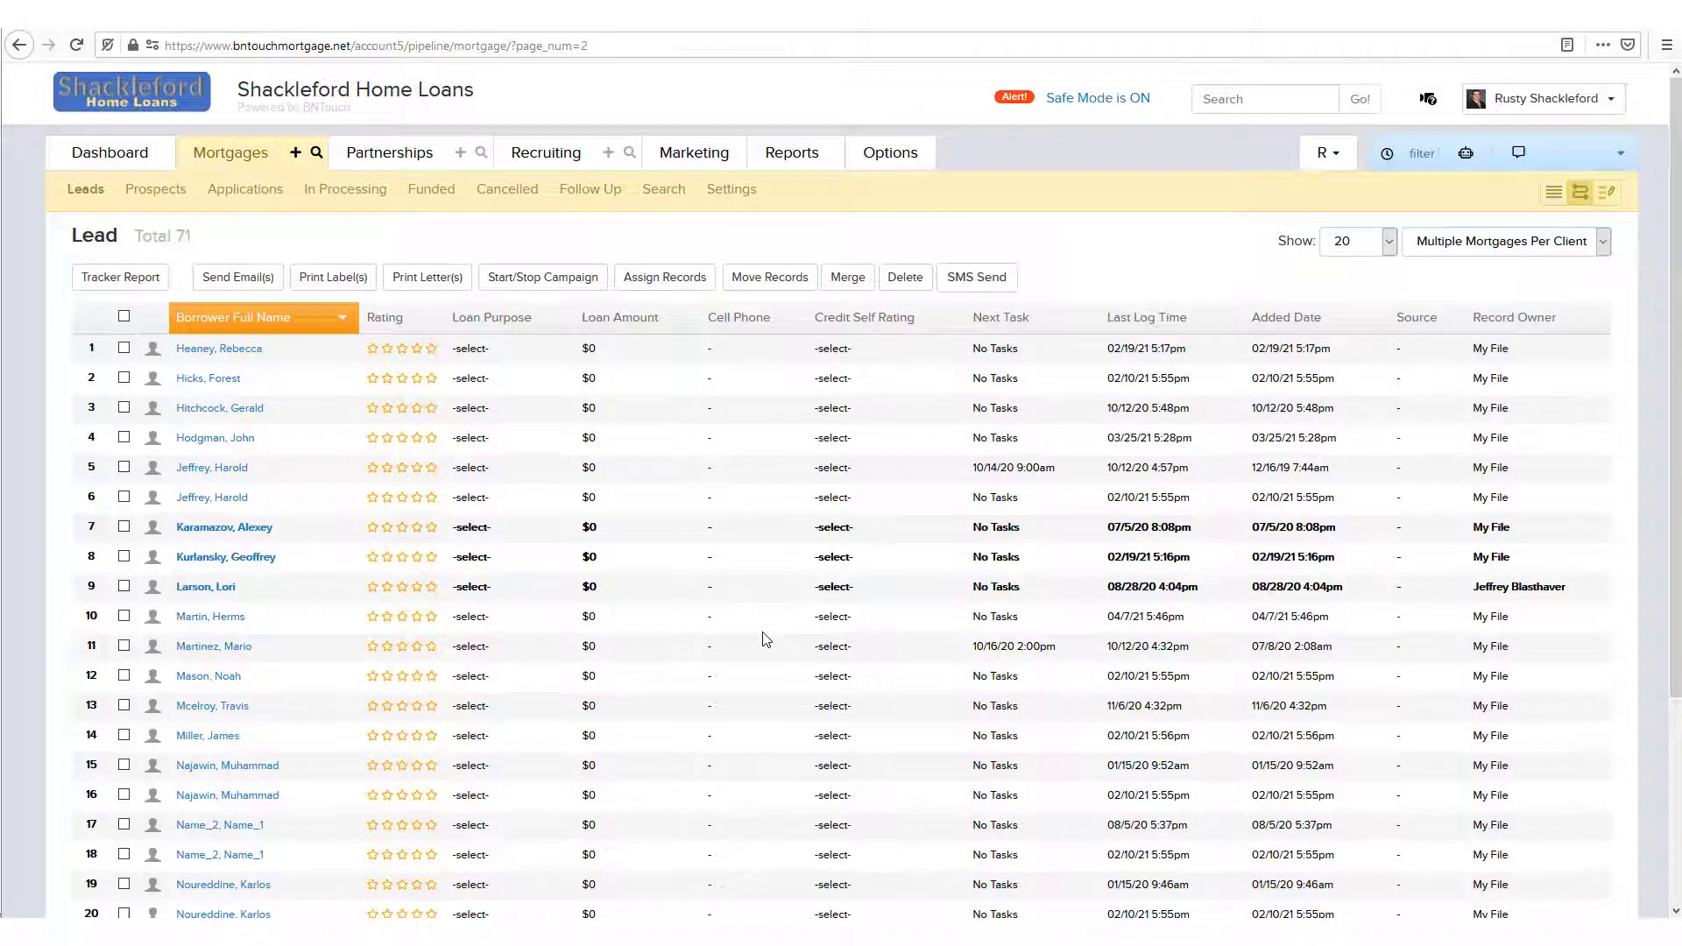
pyautogui.click(211, 203)
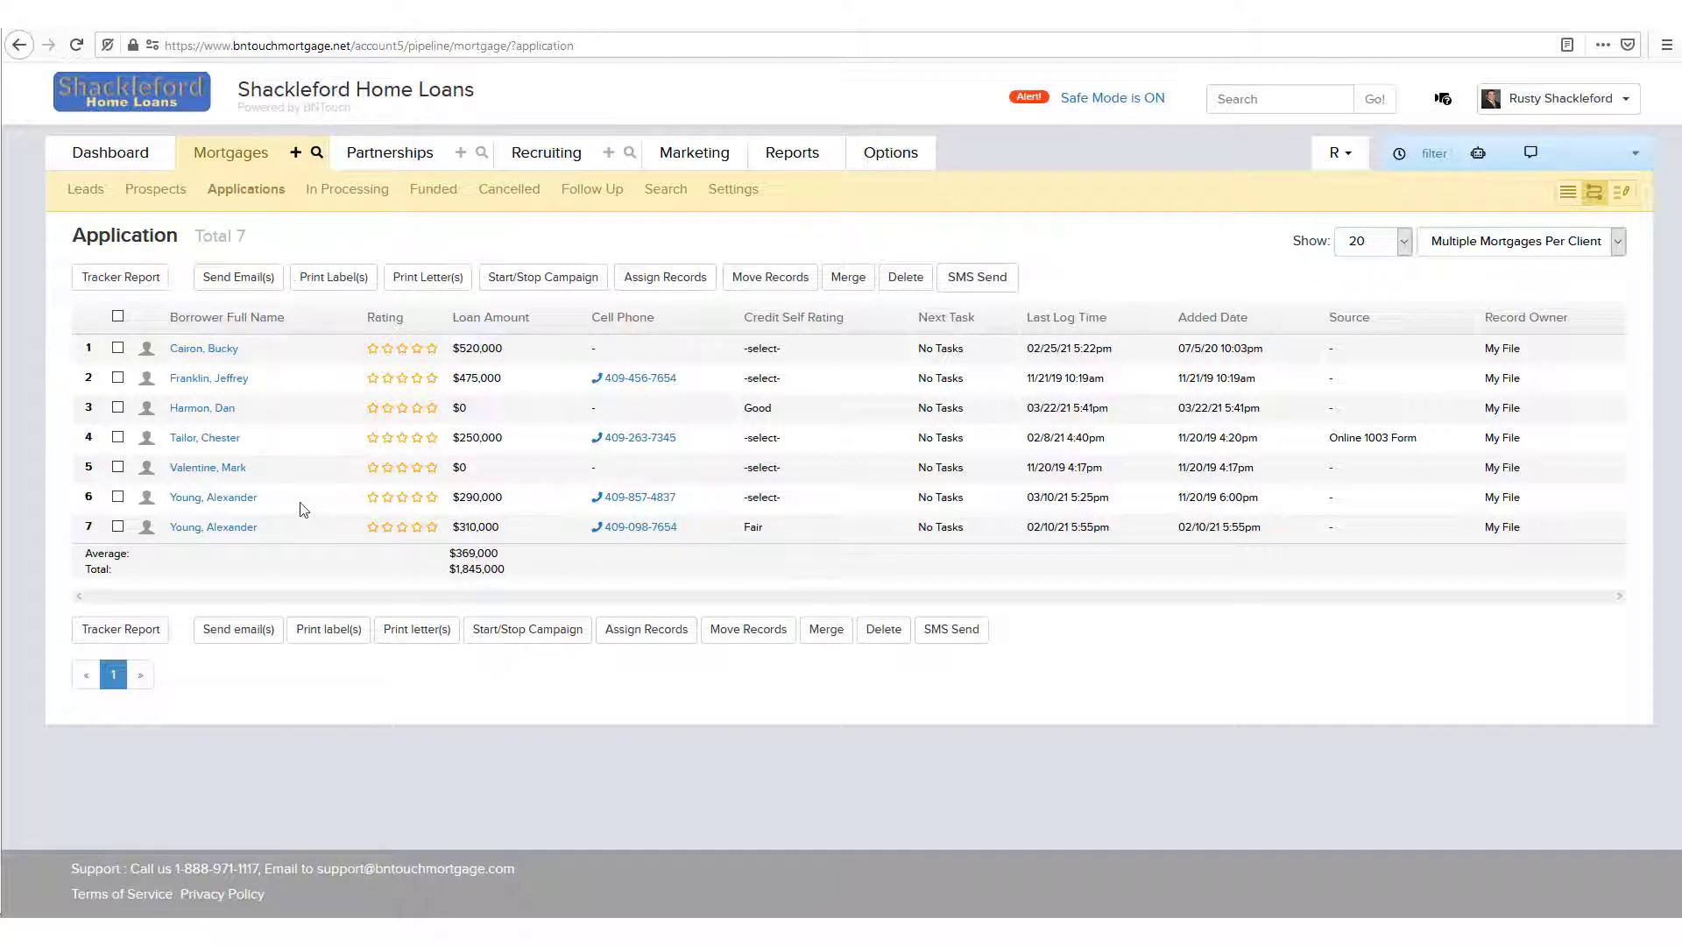
pyautogui.click(117, 497)
pyautogui.click(117, 526)
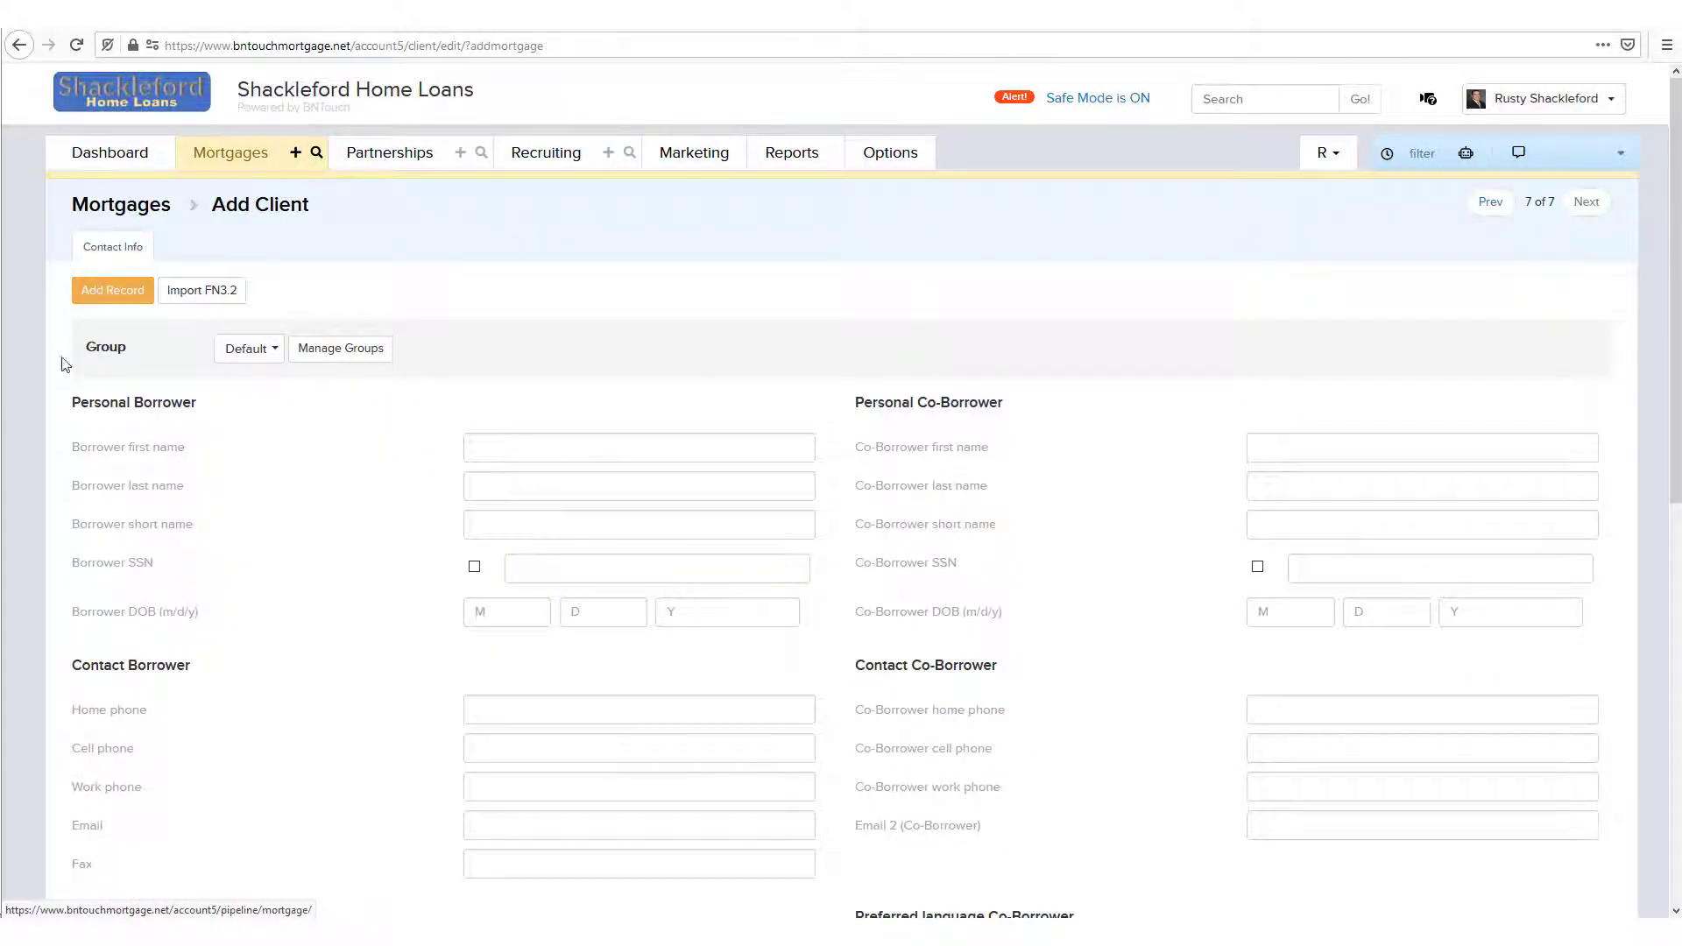
# Fill in the new client's borrower first name, last name and email.
pyautogui.click(548, 450)
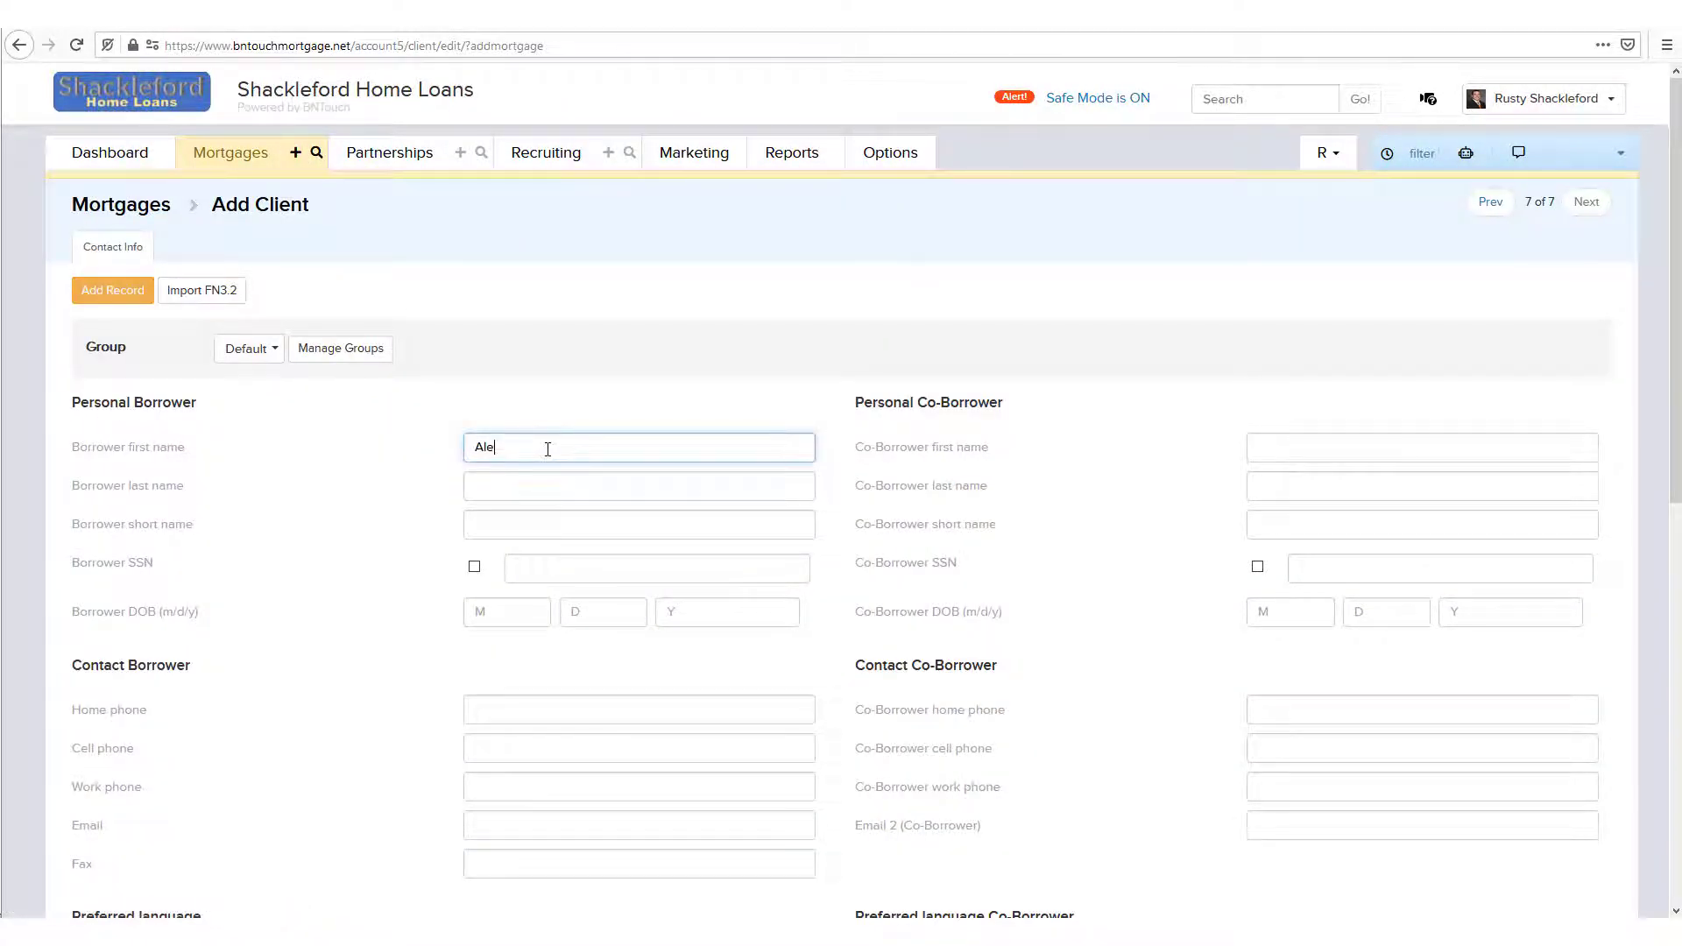
pyautogui.press('Tab')
pyautogui.write('Youn')
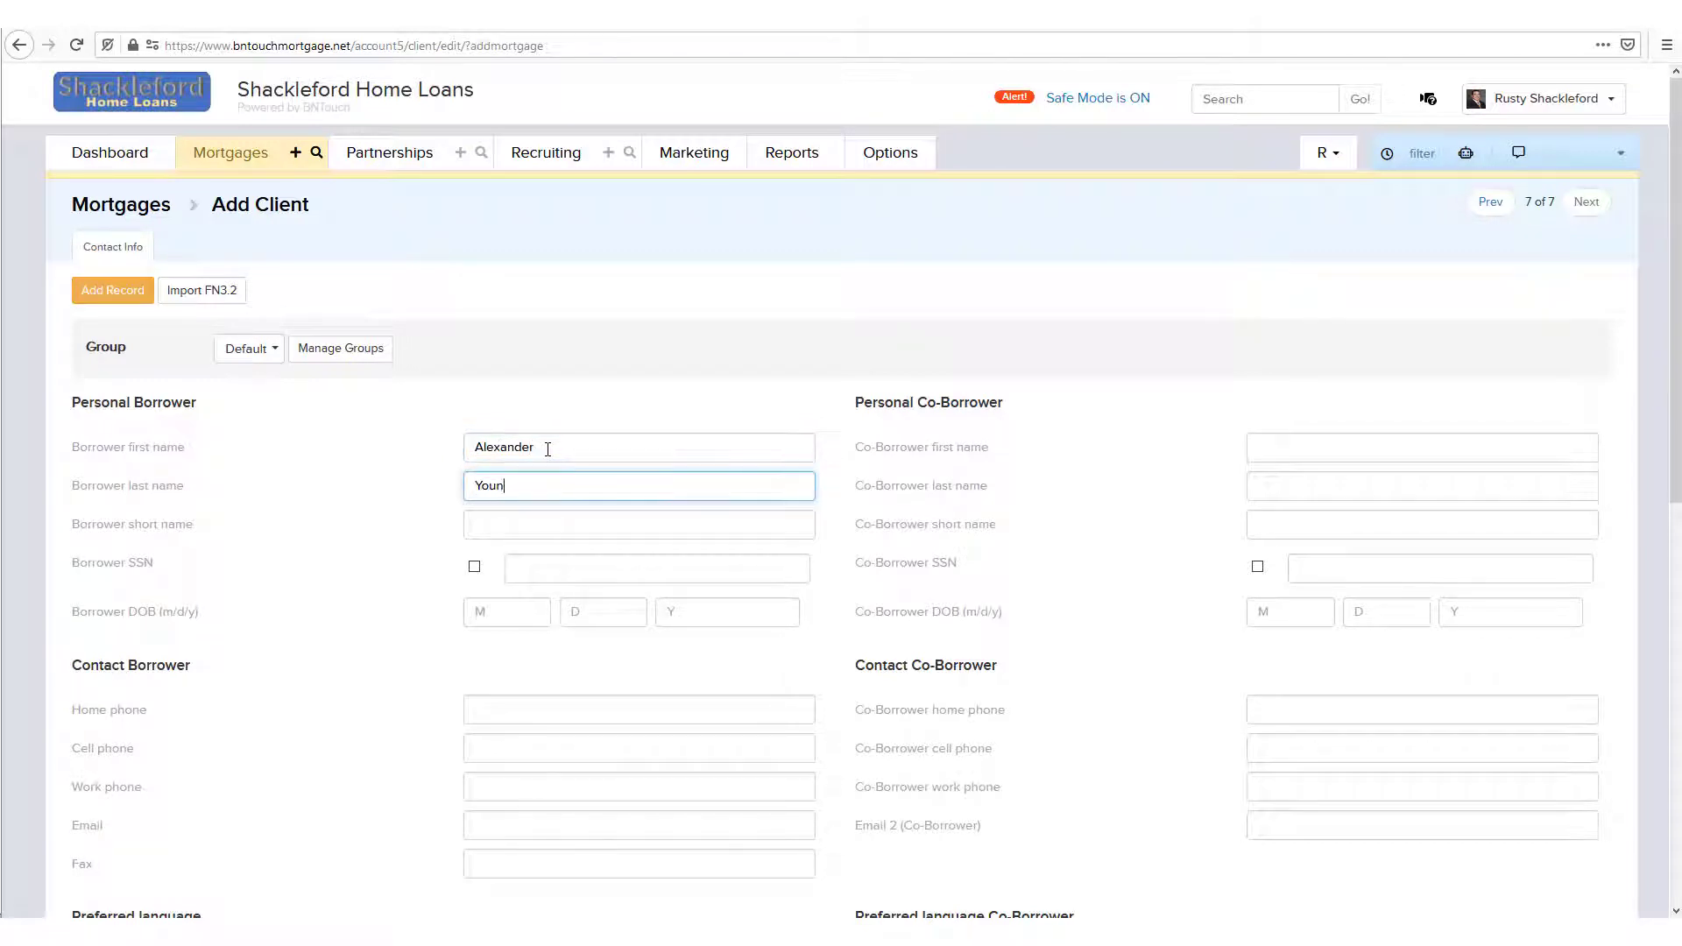
pyautogui.click(495, 833)
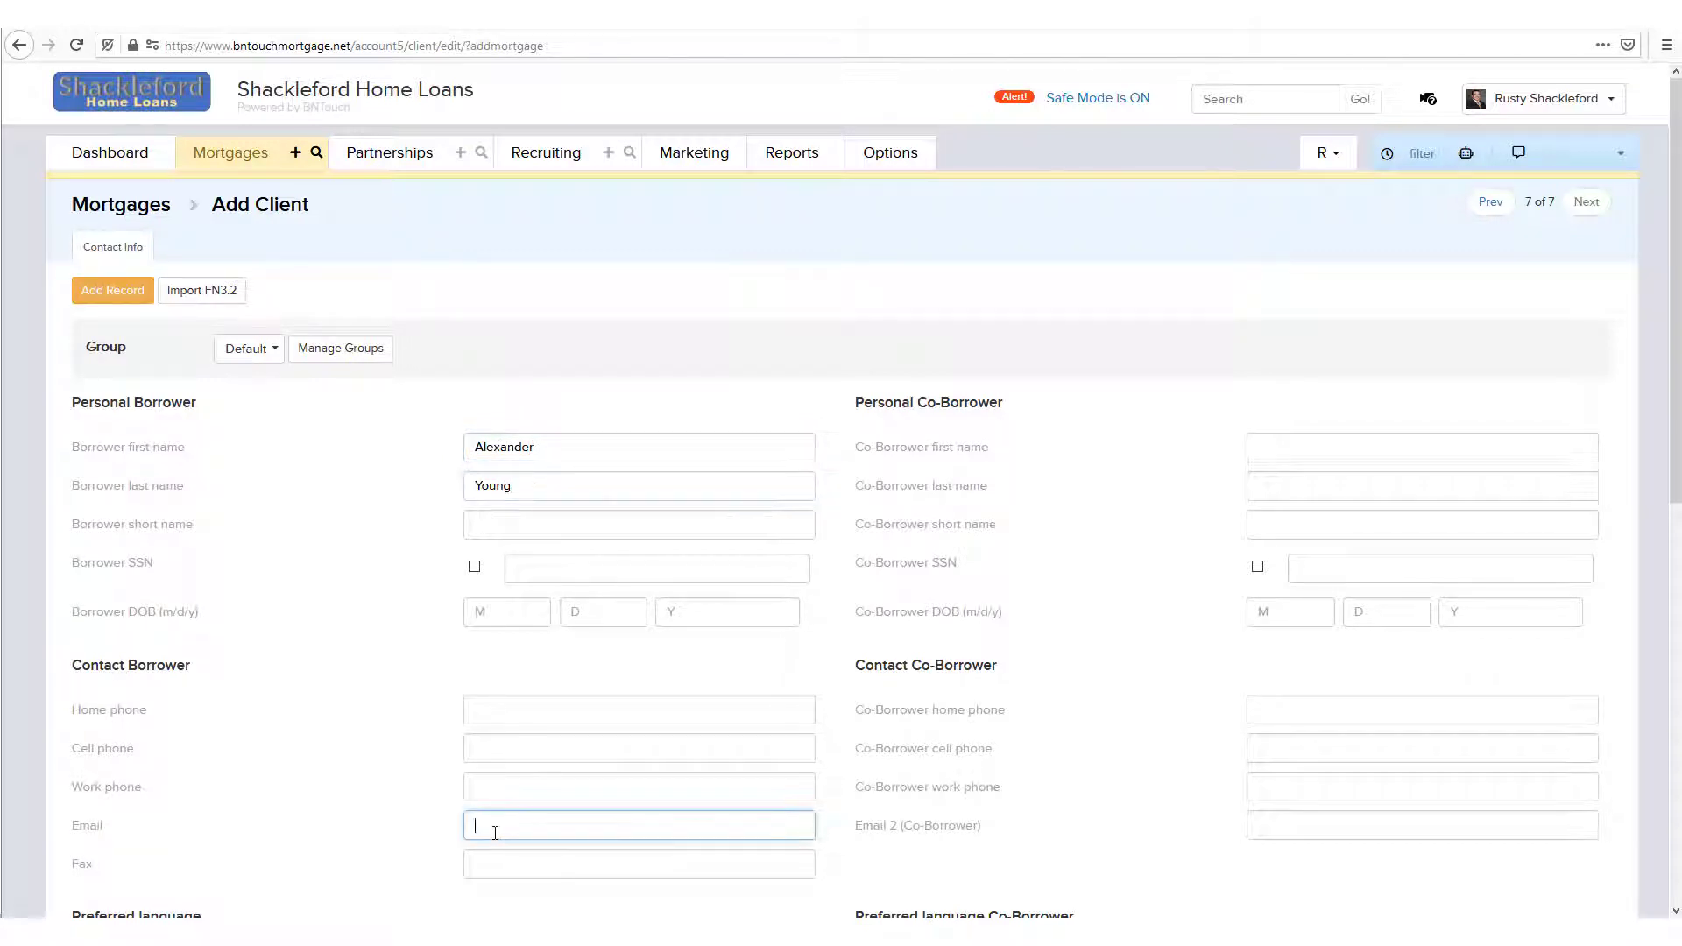
pyautogui.write('alex.young@test.com')
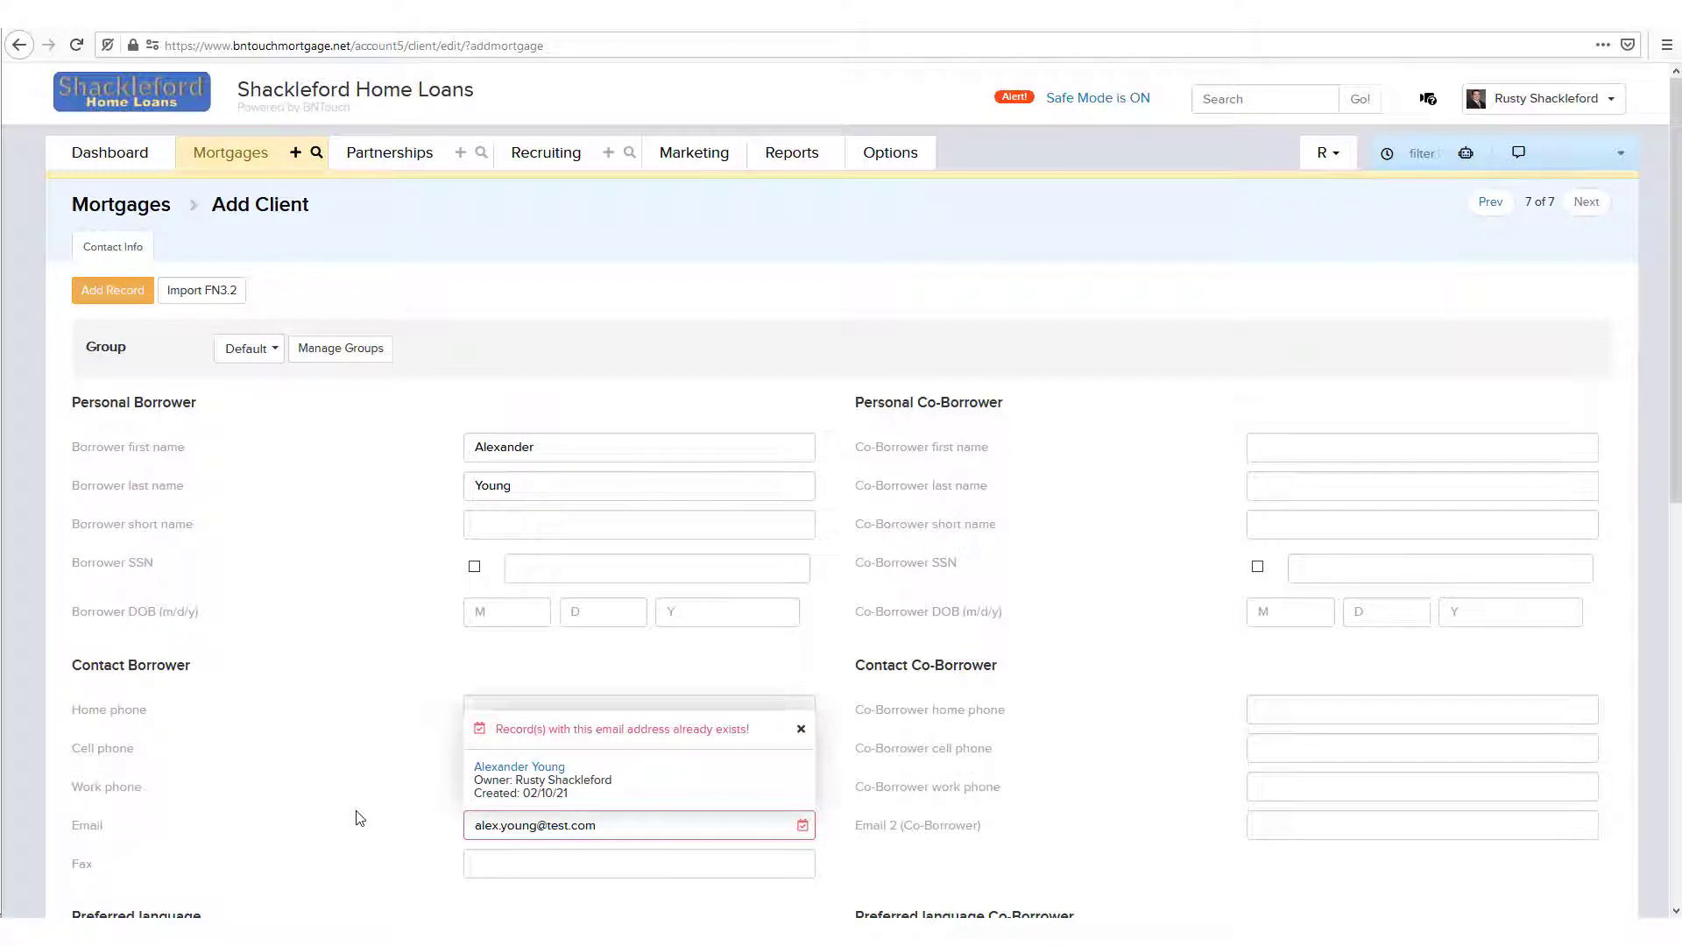
# Check the existing records matching the new client's email, and the duplicate email matches on an existing borrower's contact record.
pyautogui.scroll(-5, 338, 801)
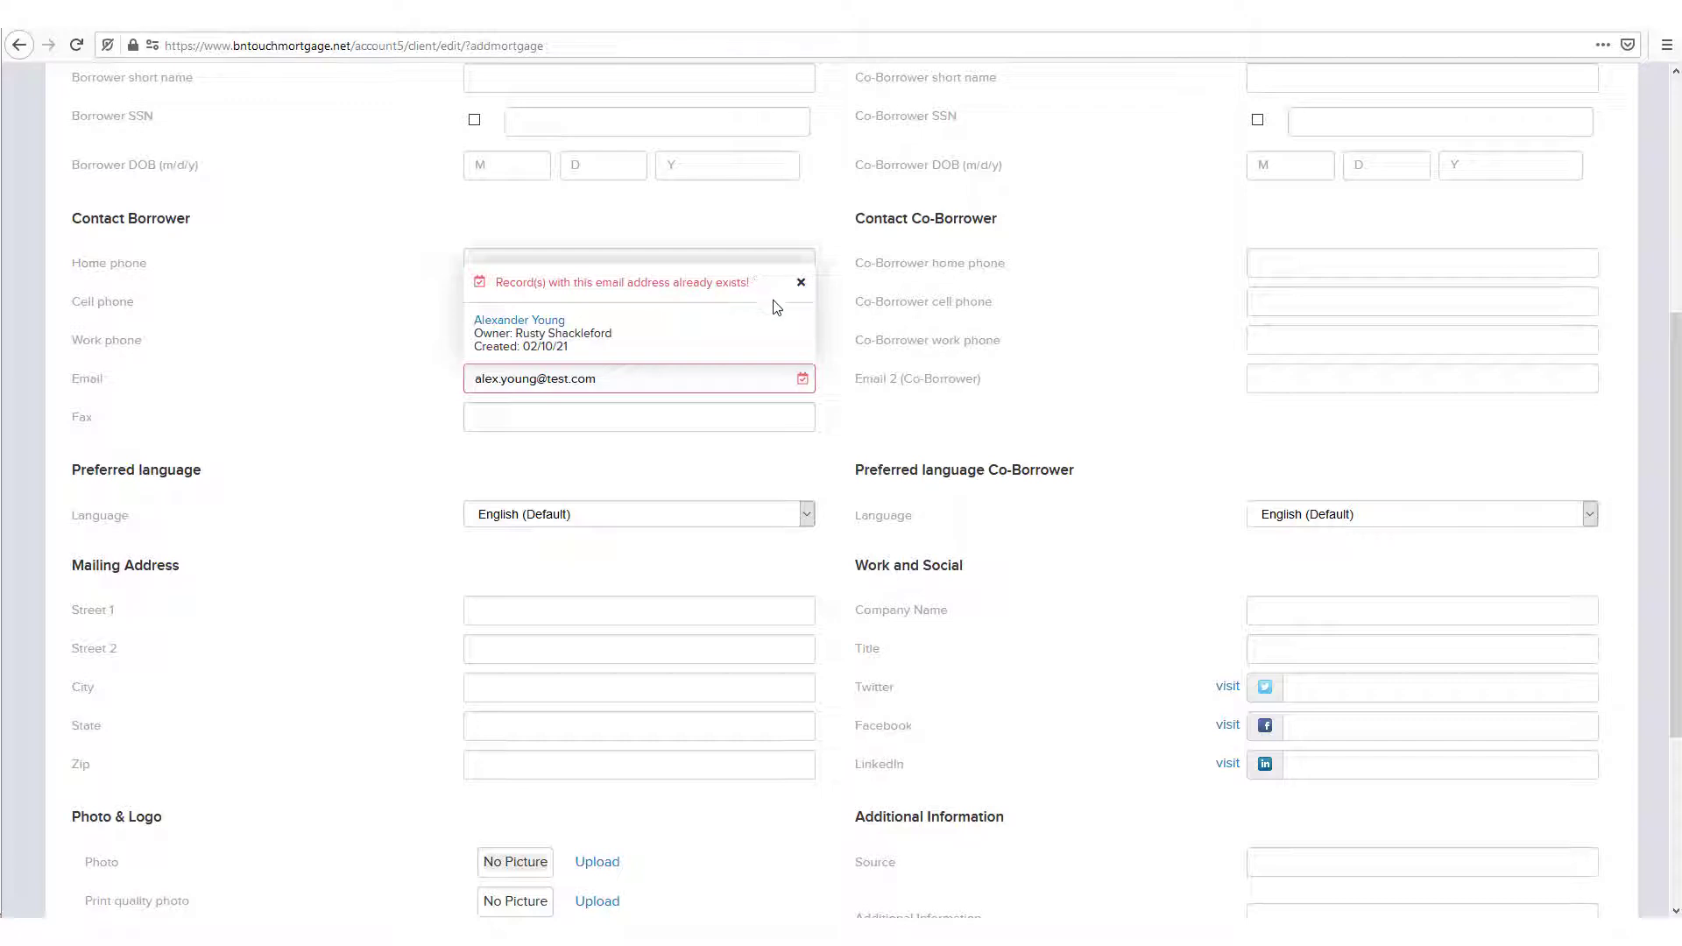
pyautogui.click(541, 321)
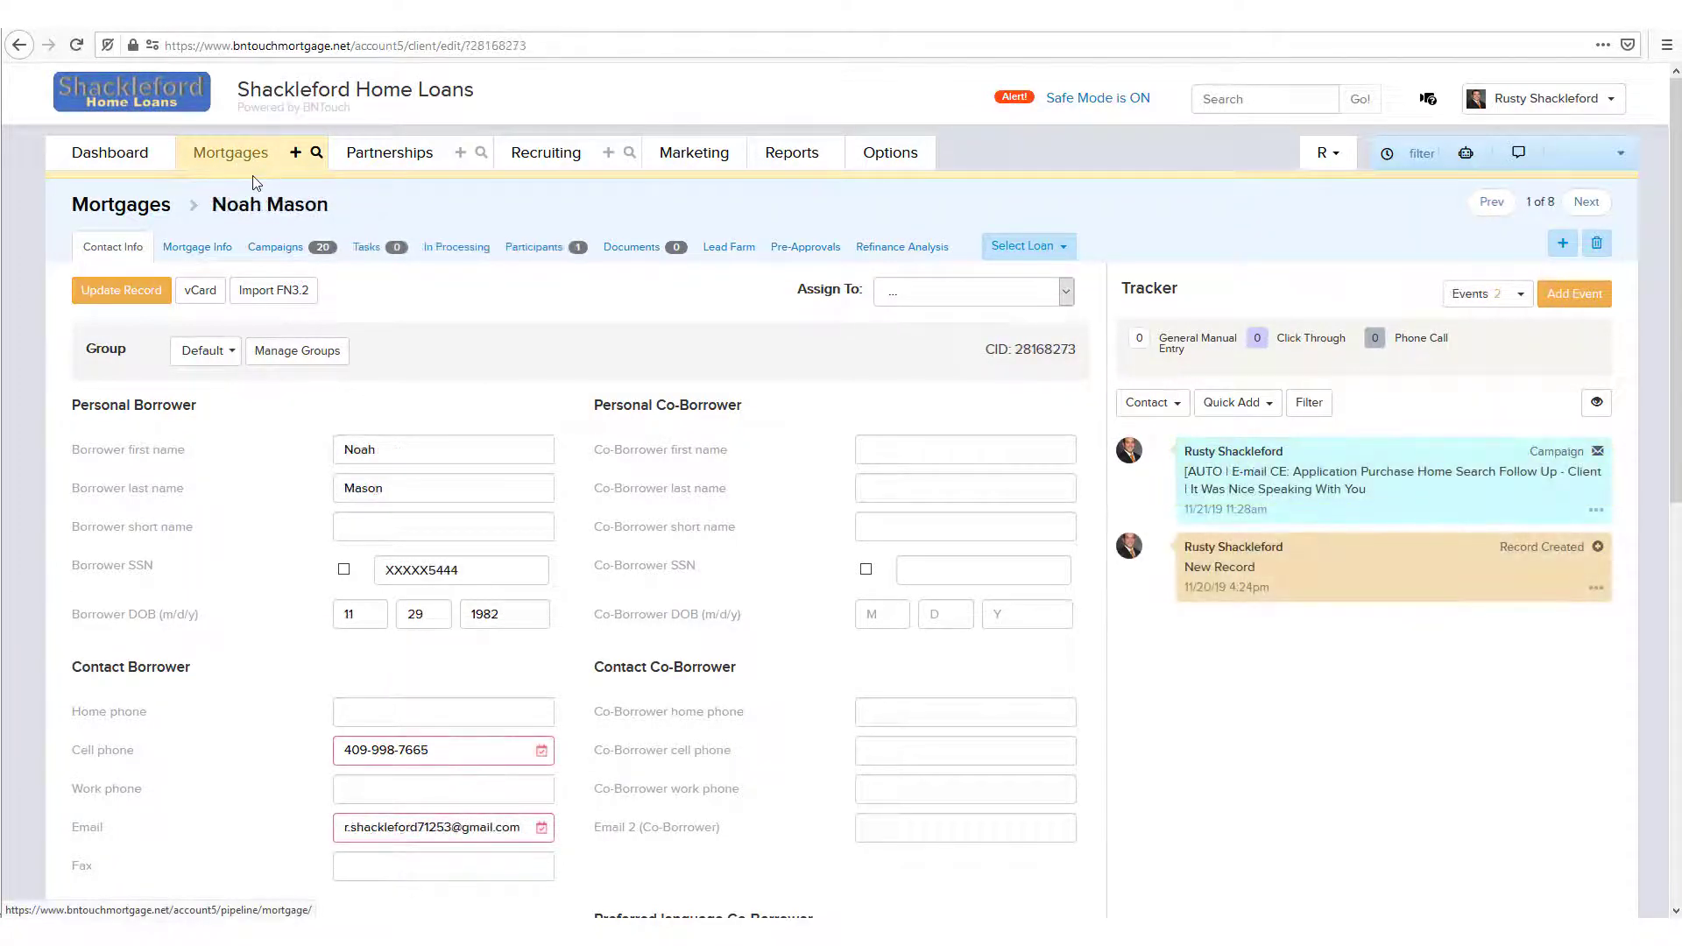
pyautogui.scroll(-4, 254, 192)
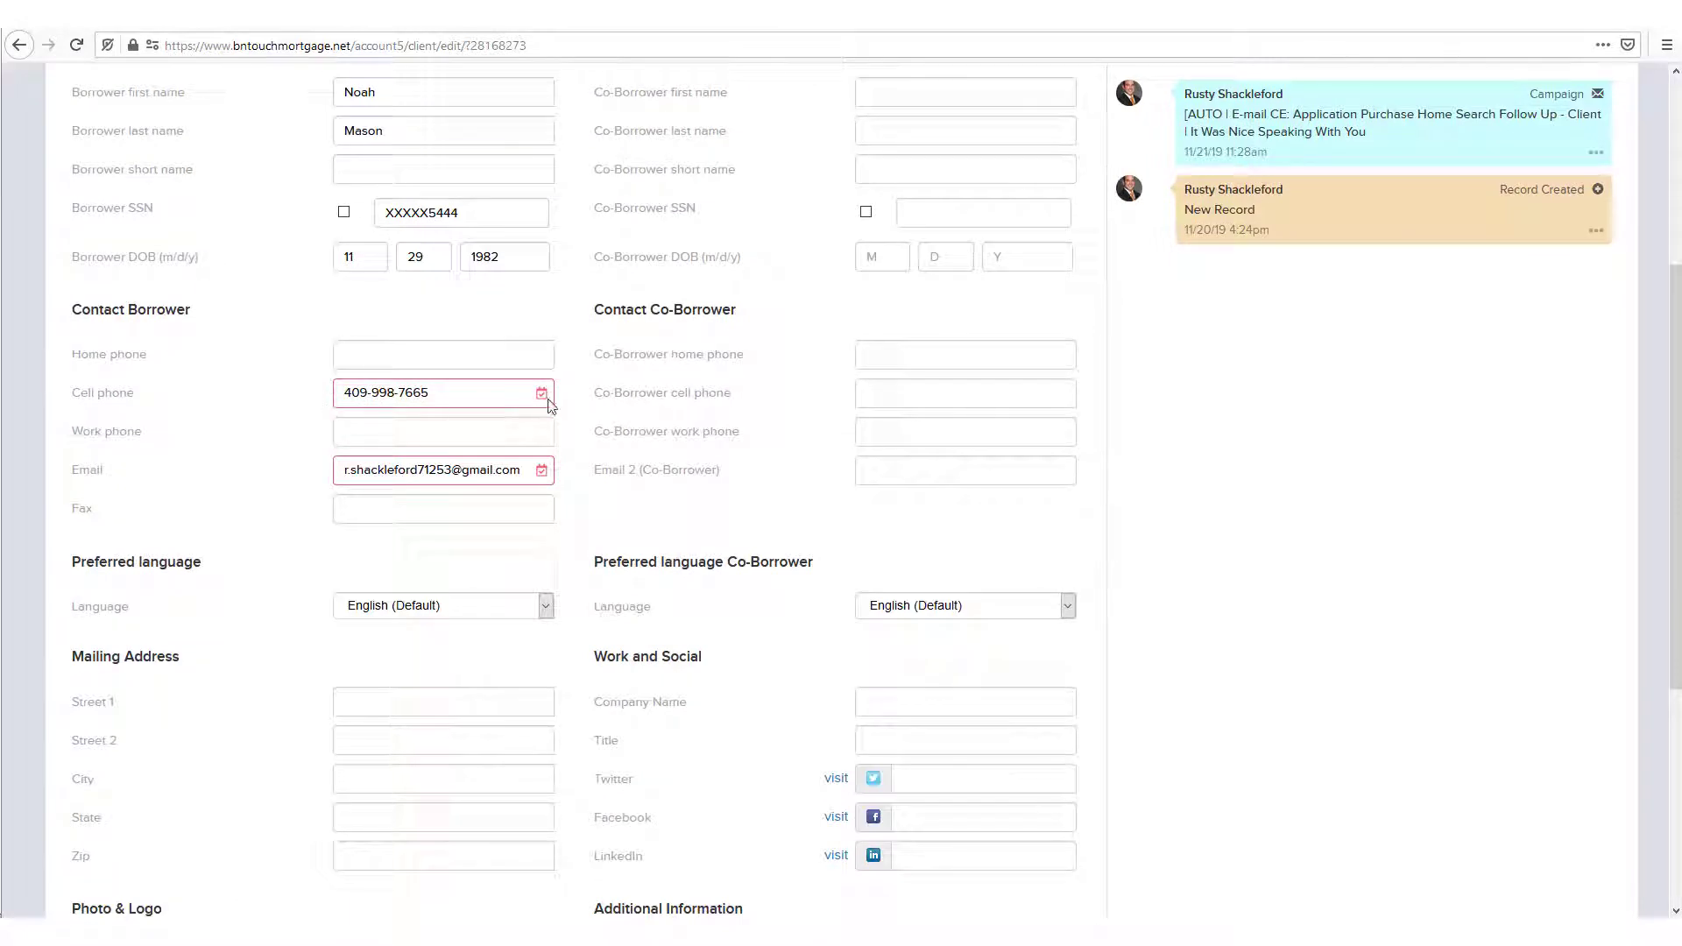
pyautogui.click(523, 476)
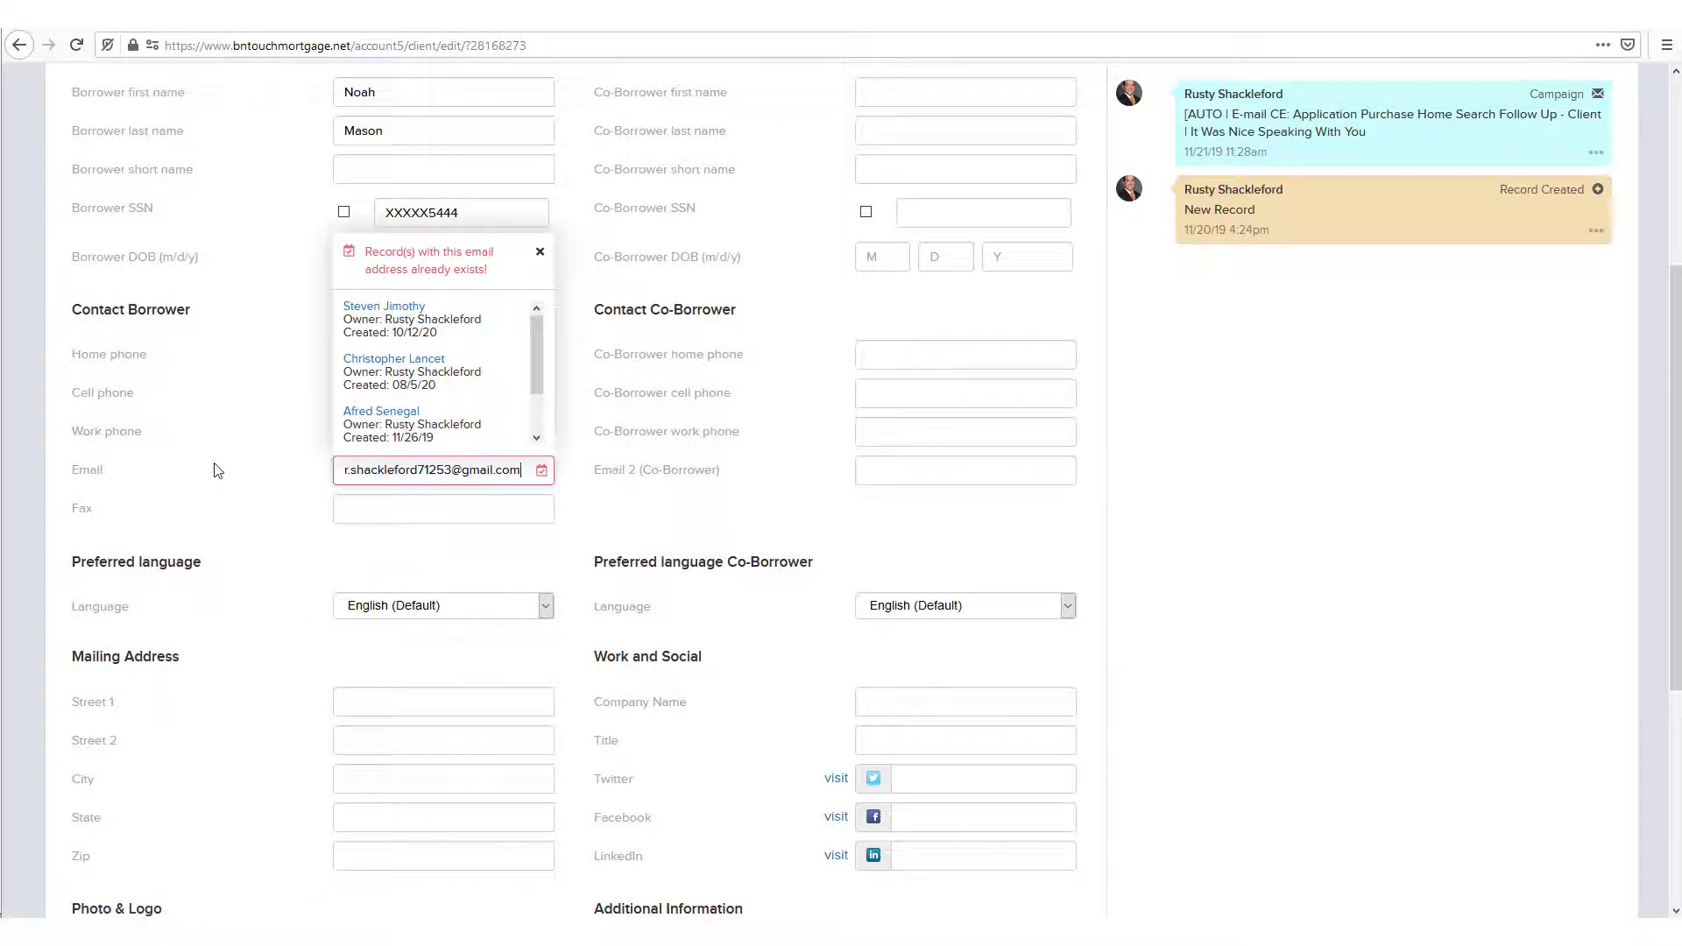
pyautogui.hotkey('ctrl', 'a')
pyautogui.scroll(1, 224, 468)
pyautogui.scroll(4, 227, 468)
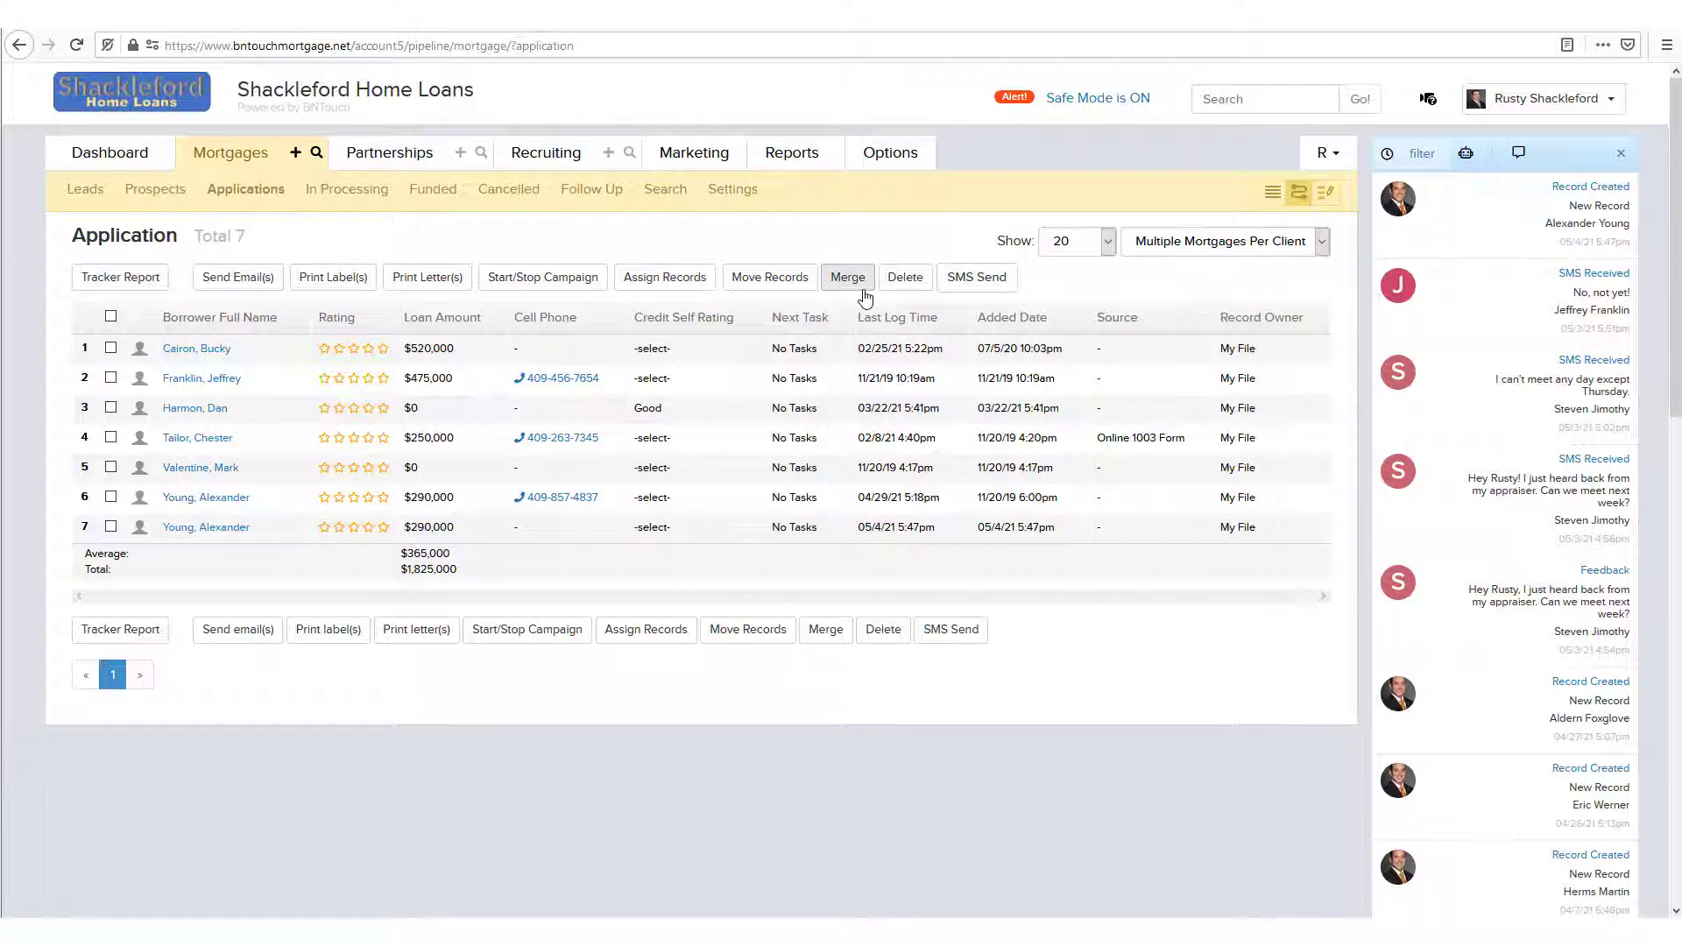
# Mark the duplicate application record and view the loan choices on the mortgage record of an In Processing borrower.
pyautogui.click(111, 527)
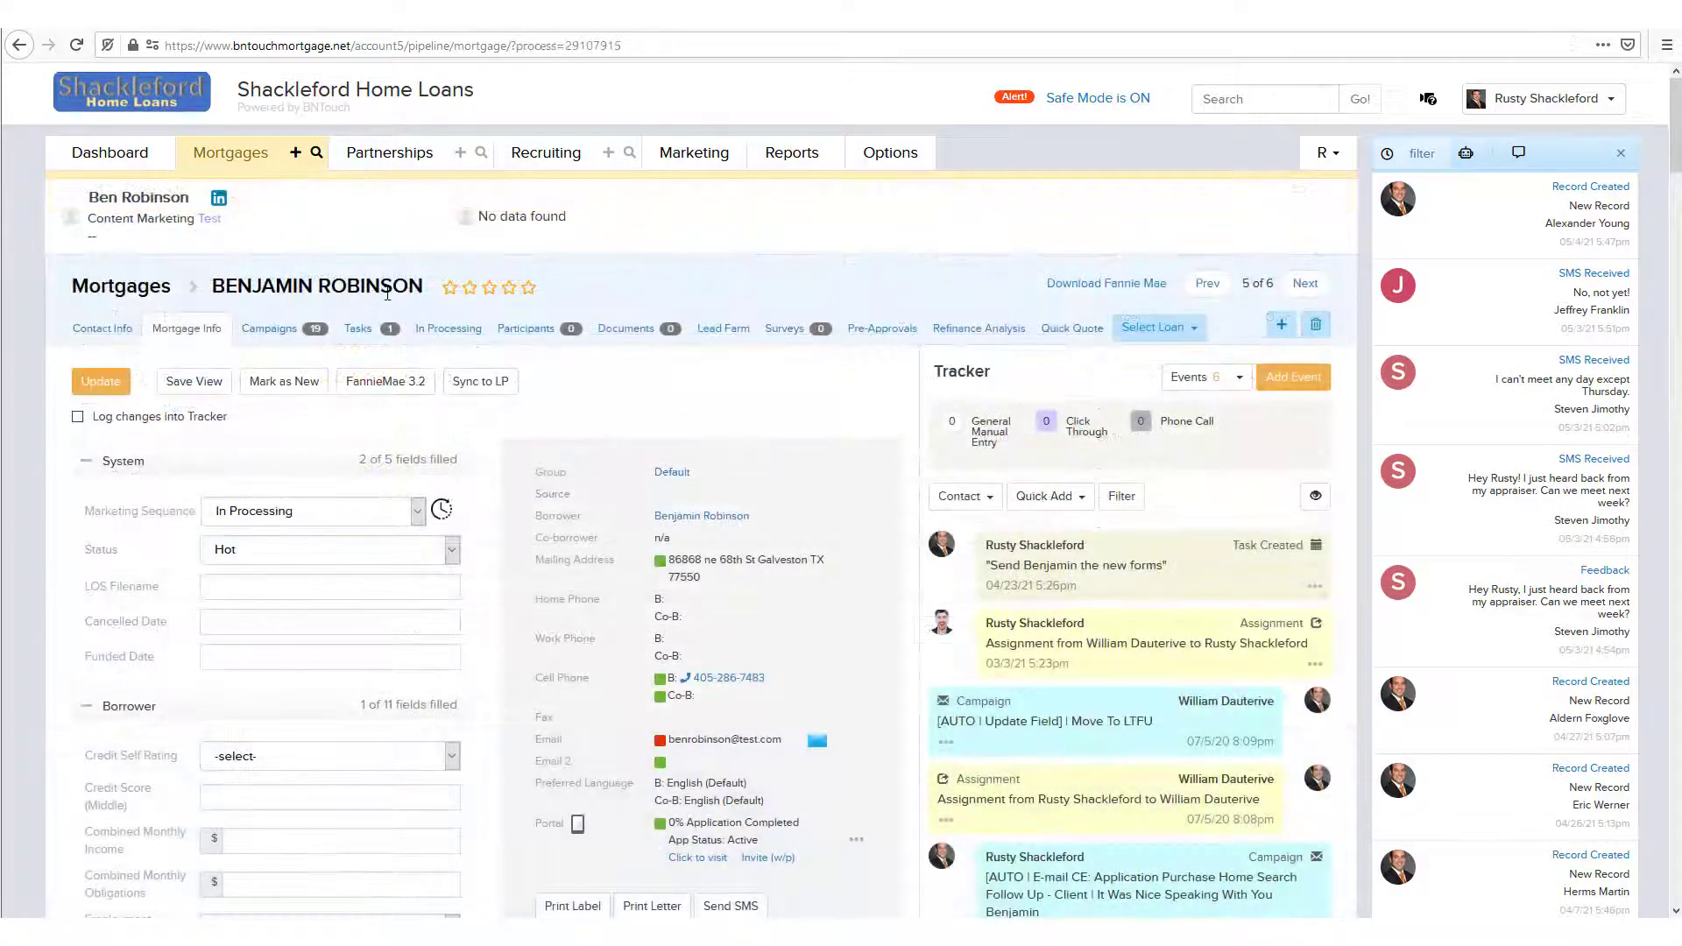
pyautogui.click(1149, 328)
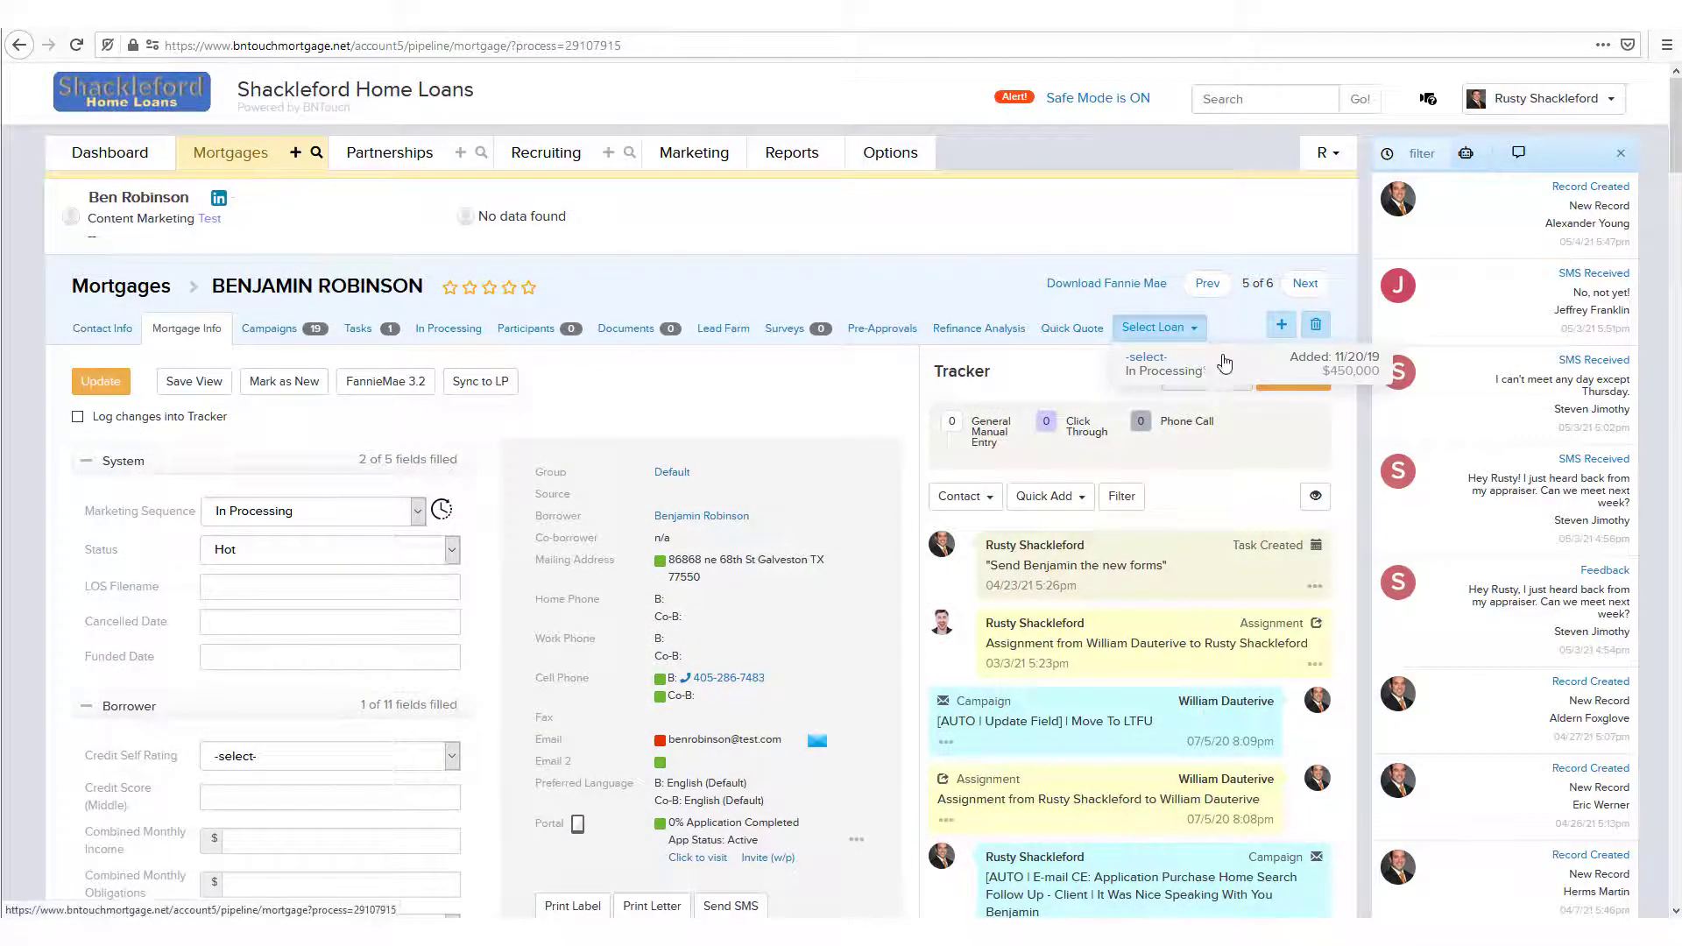
pyautogui.click(1283, 331)
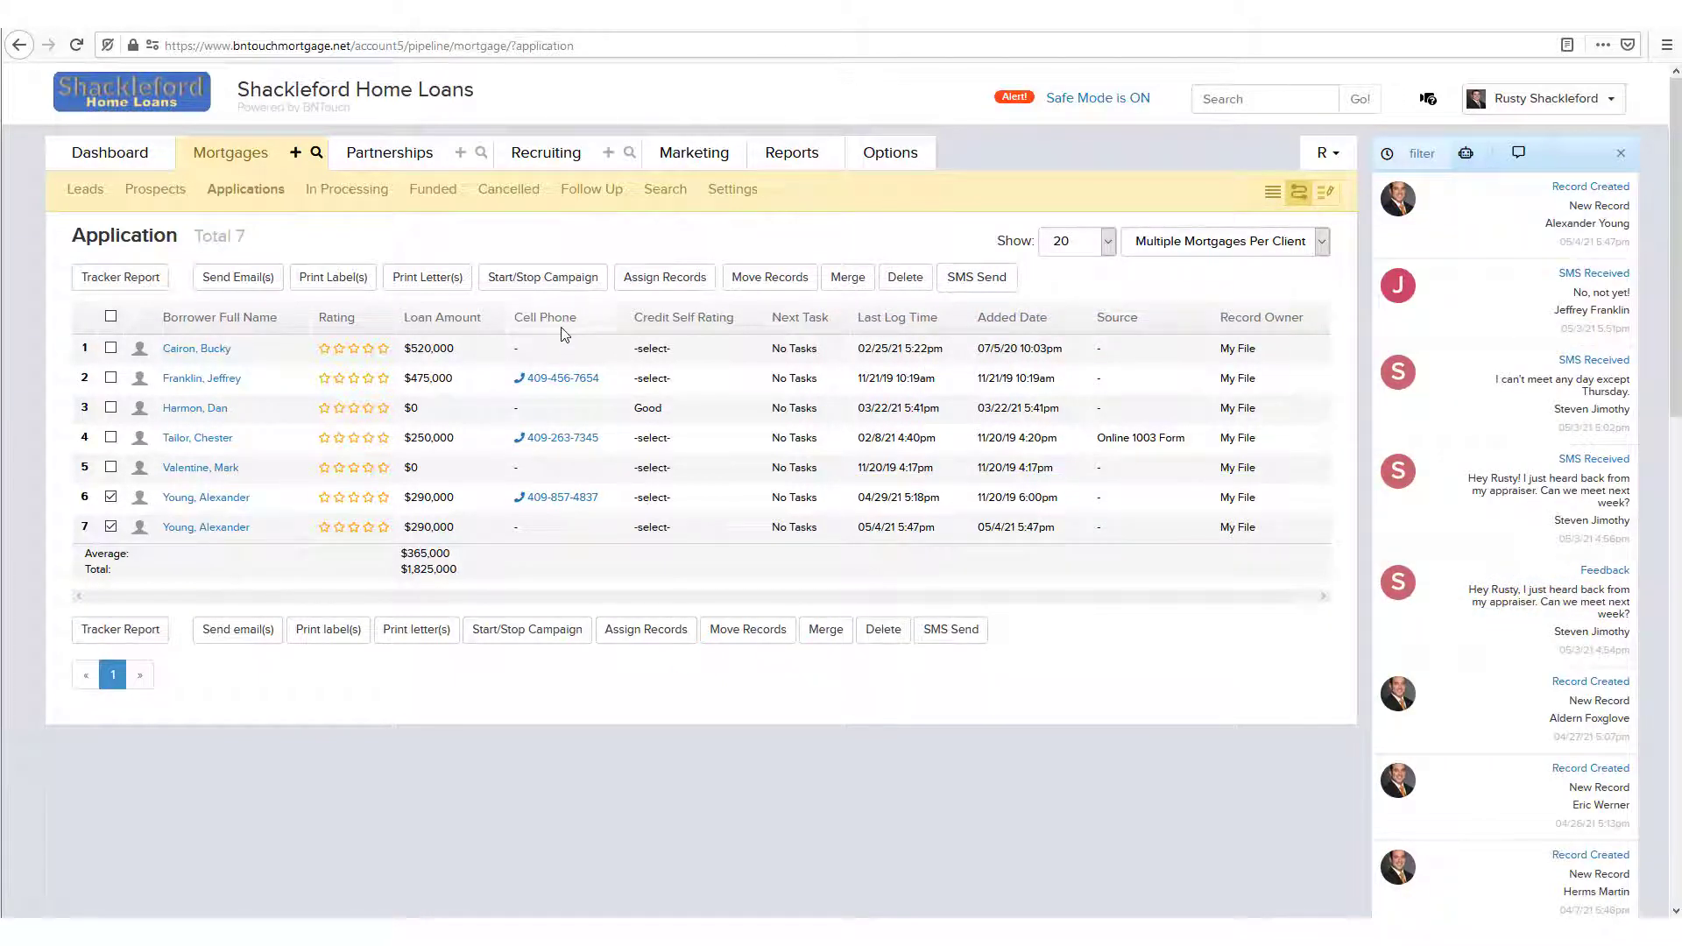
# Sort the applications by loan amount in both directions, and finally by borrower full name from A to Z.
pyautogui.click(455, 319)
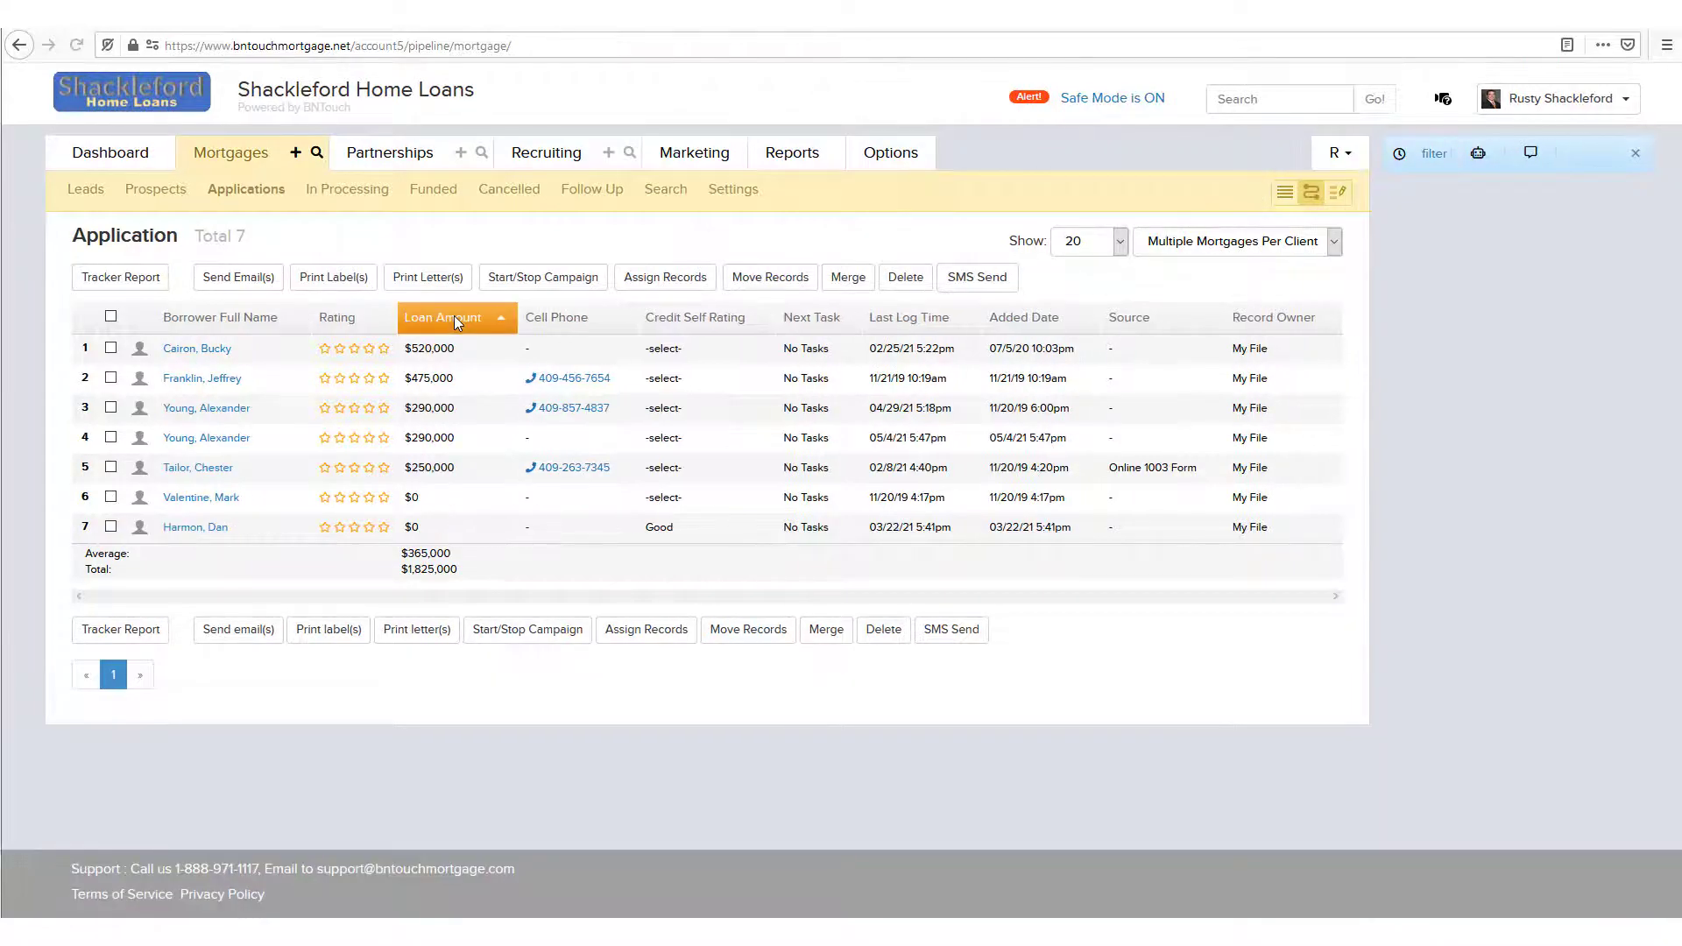
pyautogui.click(454, 318)
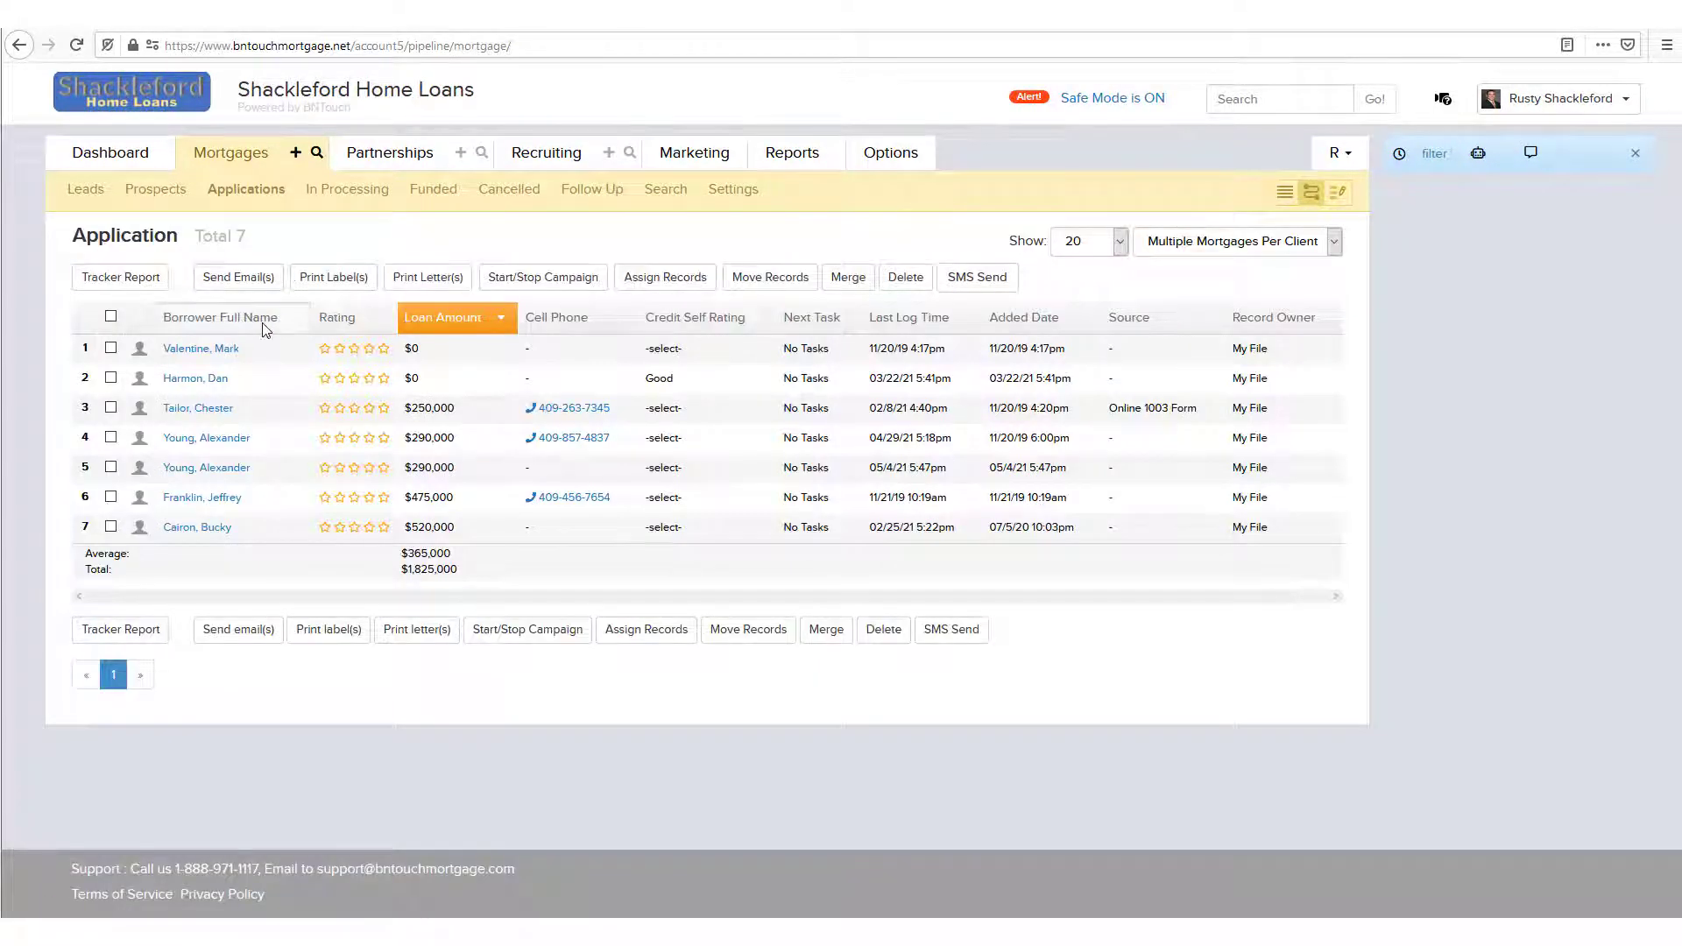
pyautogui.click(263, 323)
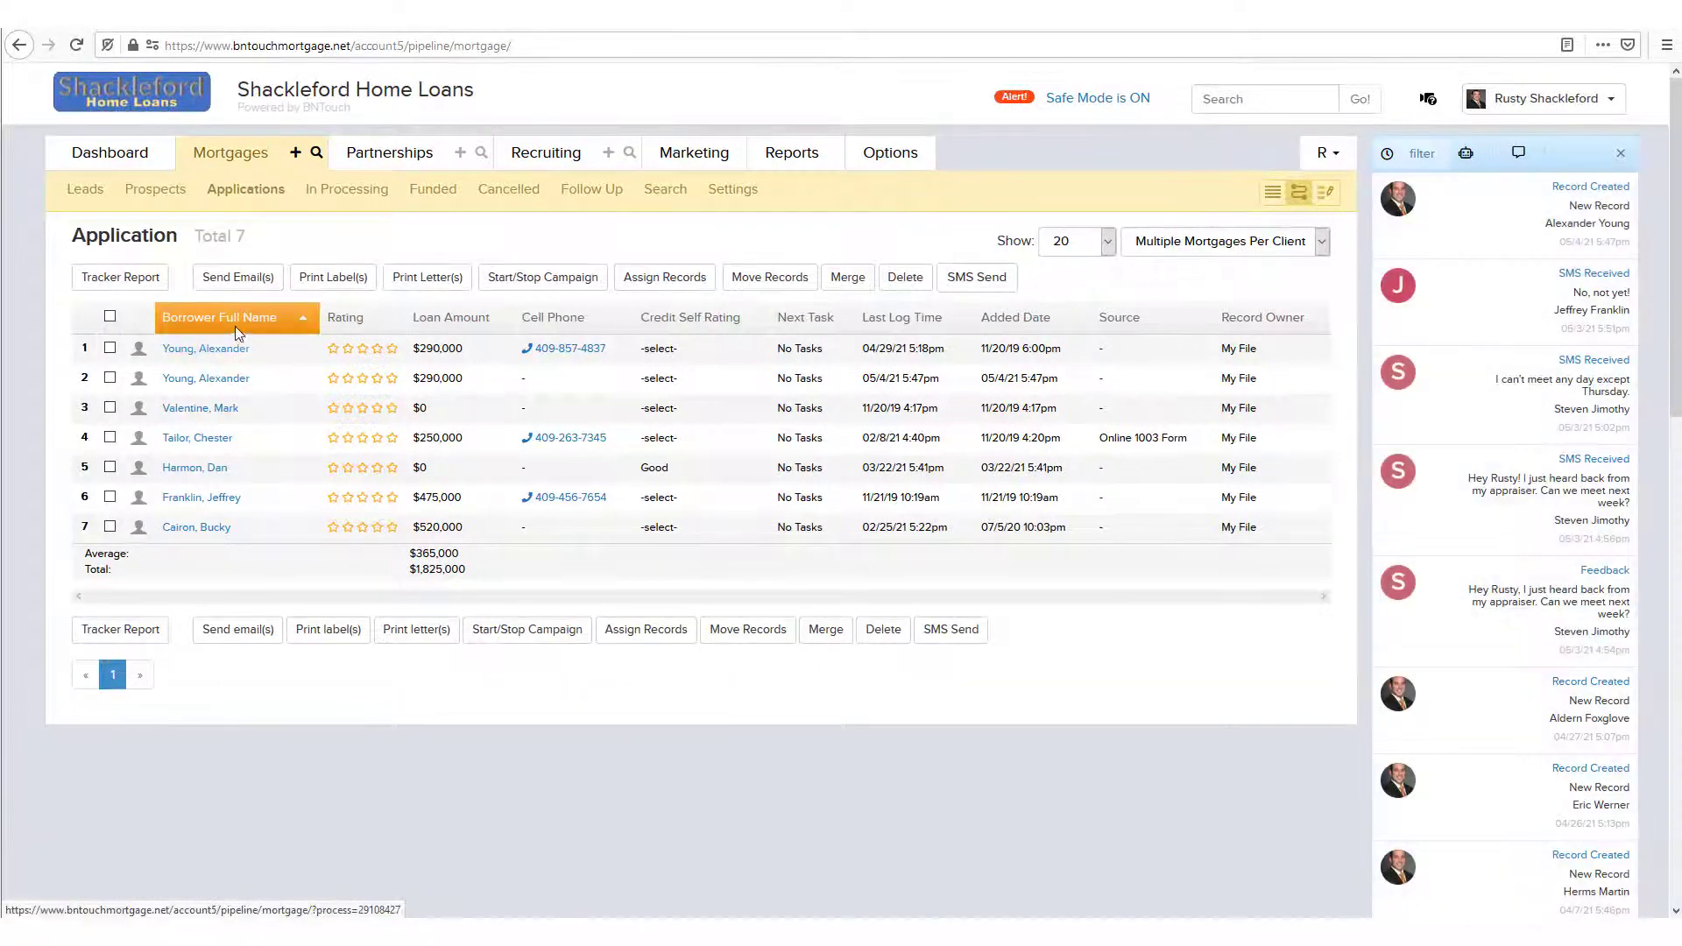
pyautogui.click(232, 319)
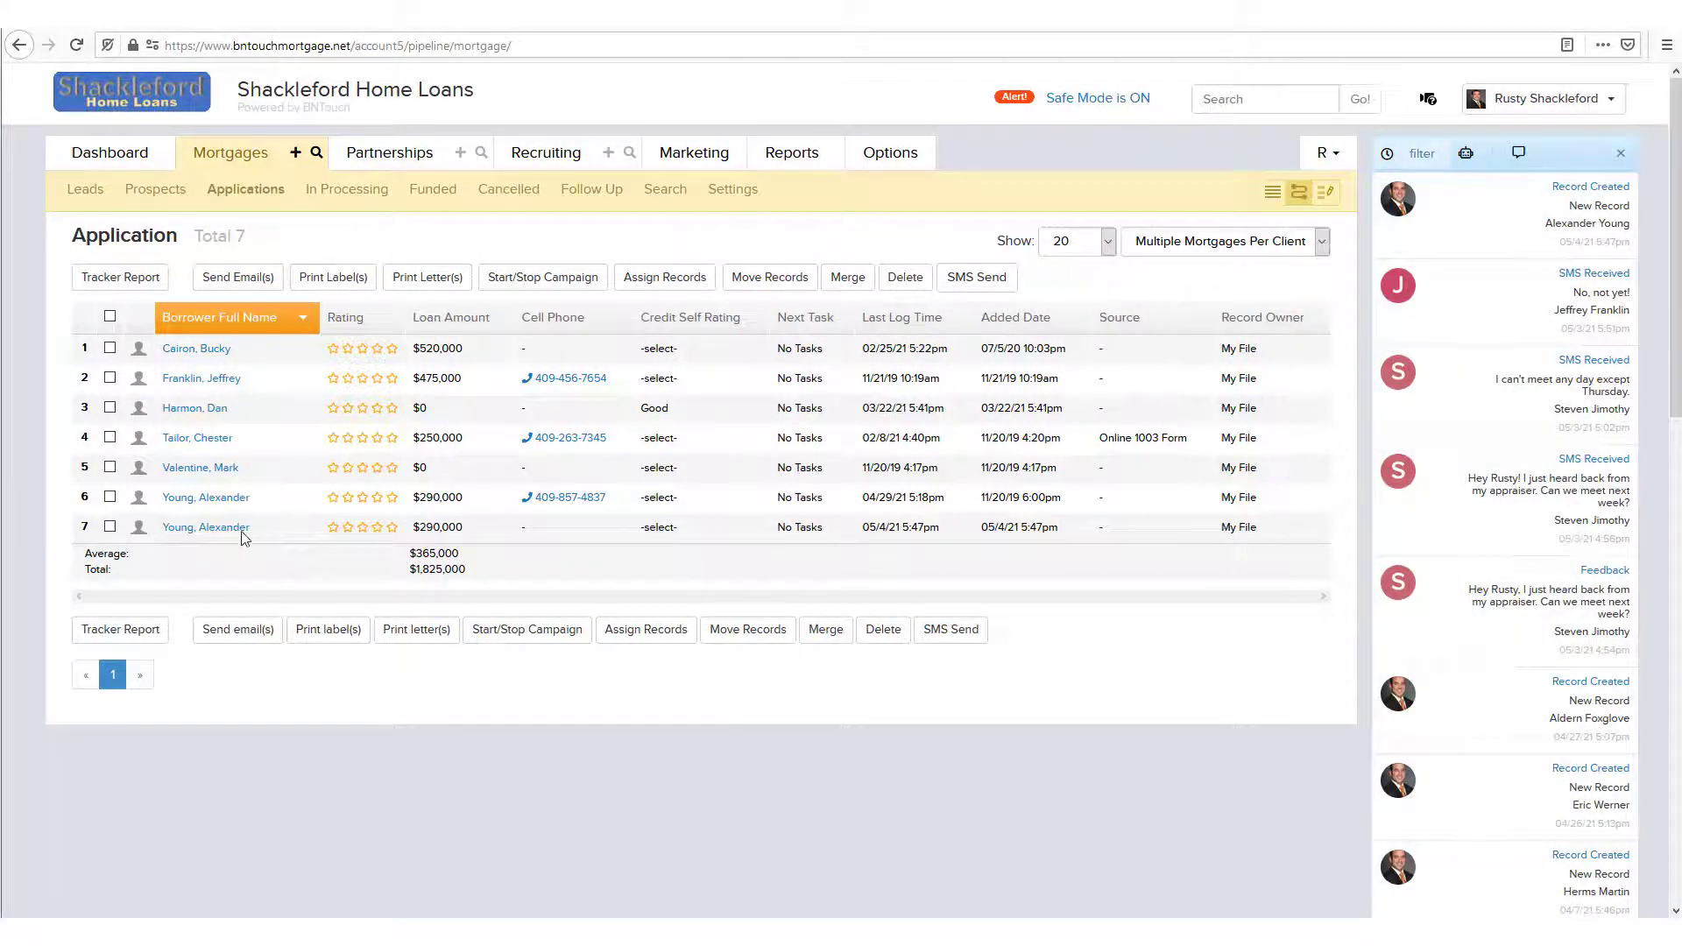
# Select the two identically named borrower records in the Application list and open them for merging.
pyautogui.click(110, 497)
pyautogui.click(110, 526)
pyautogui.click(846, 277)
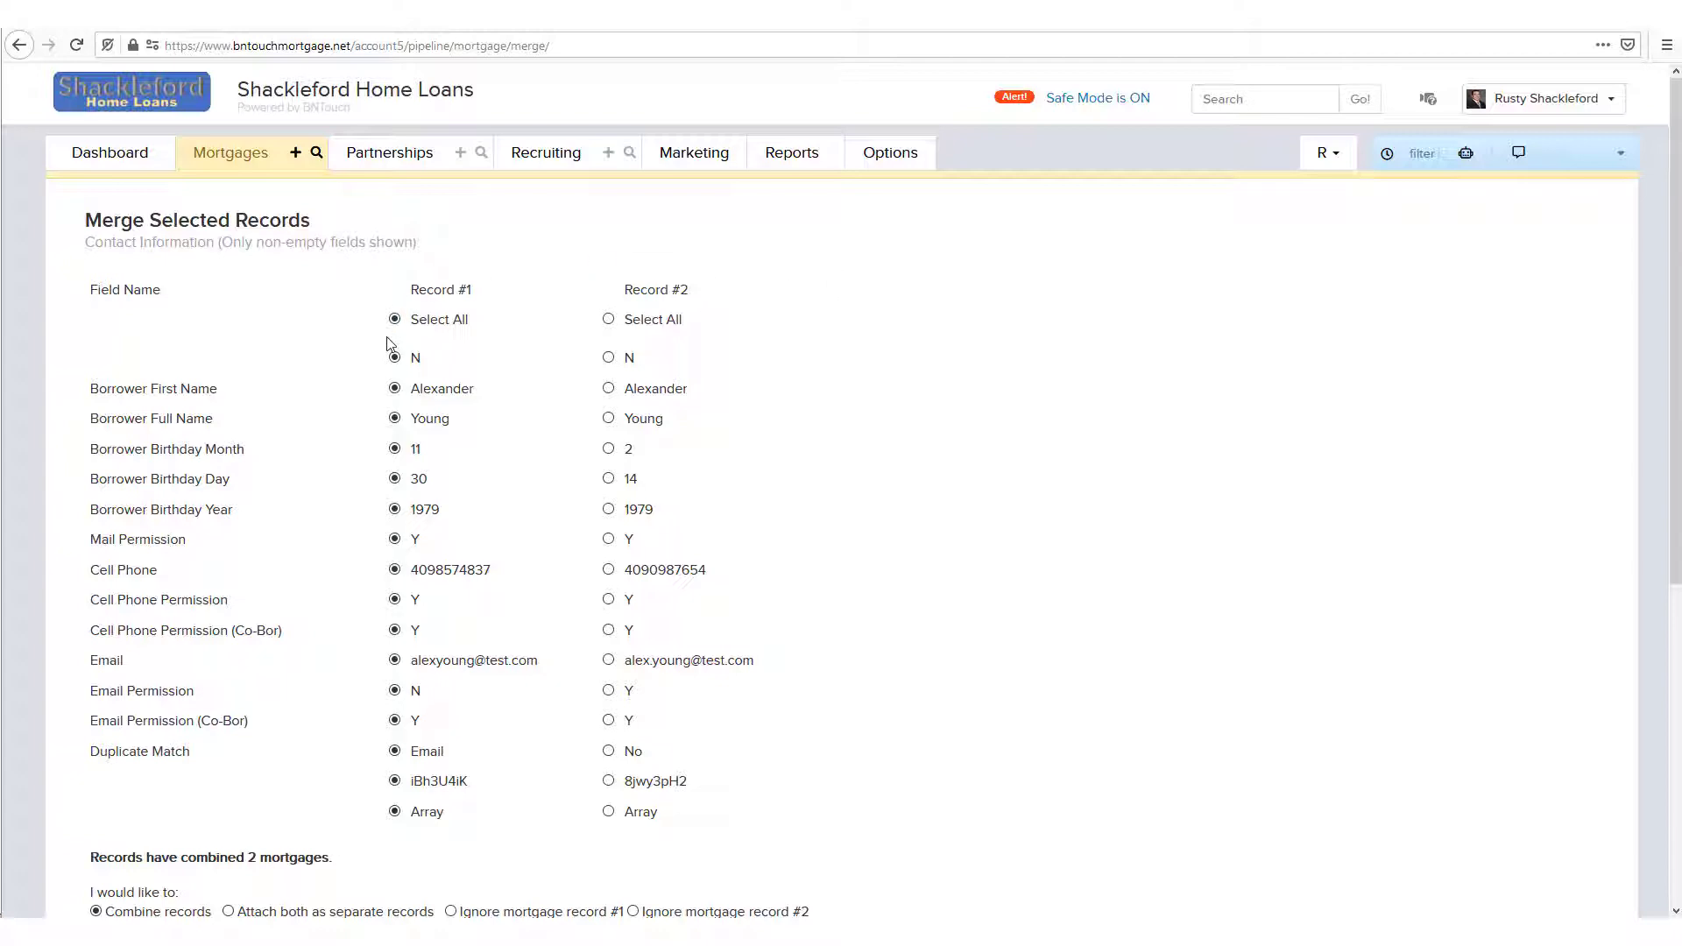
# Keep all contact fields from Record #1, but take the borrower's birthday month, day and year from Record #2.
pyautogui.click(608, 320)
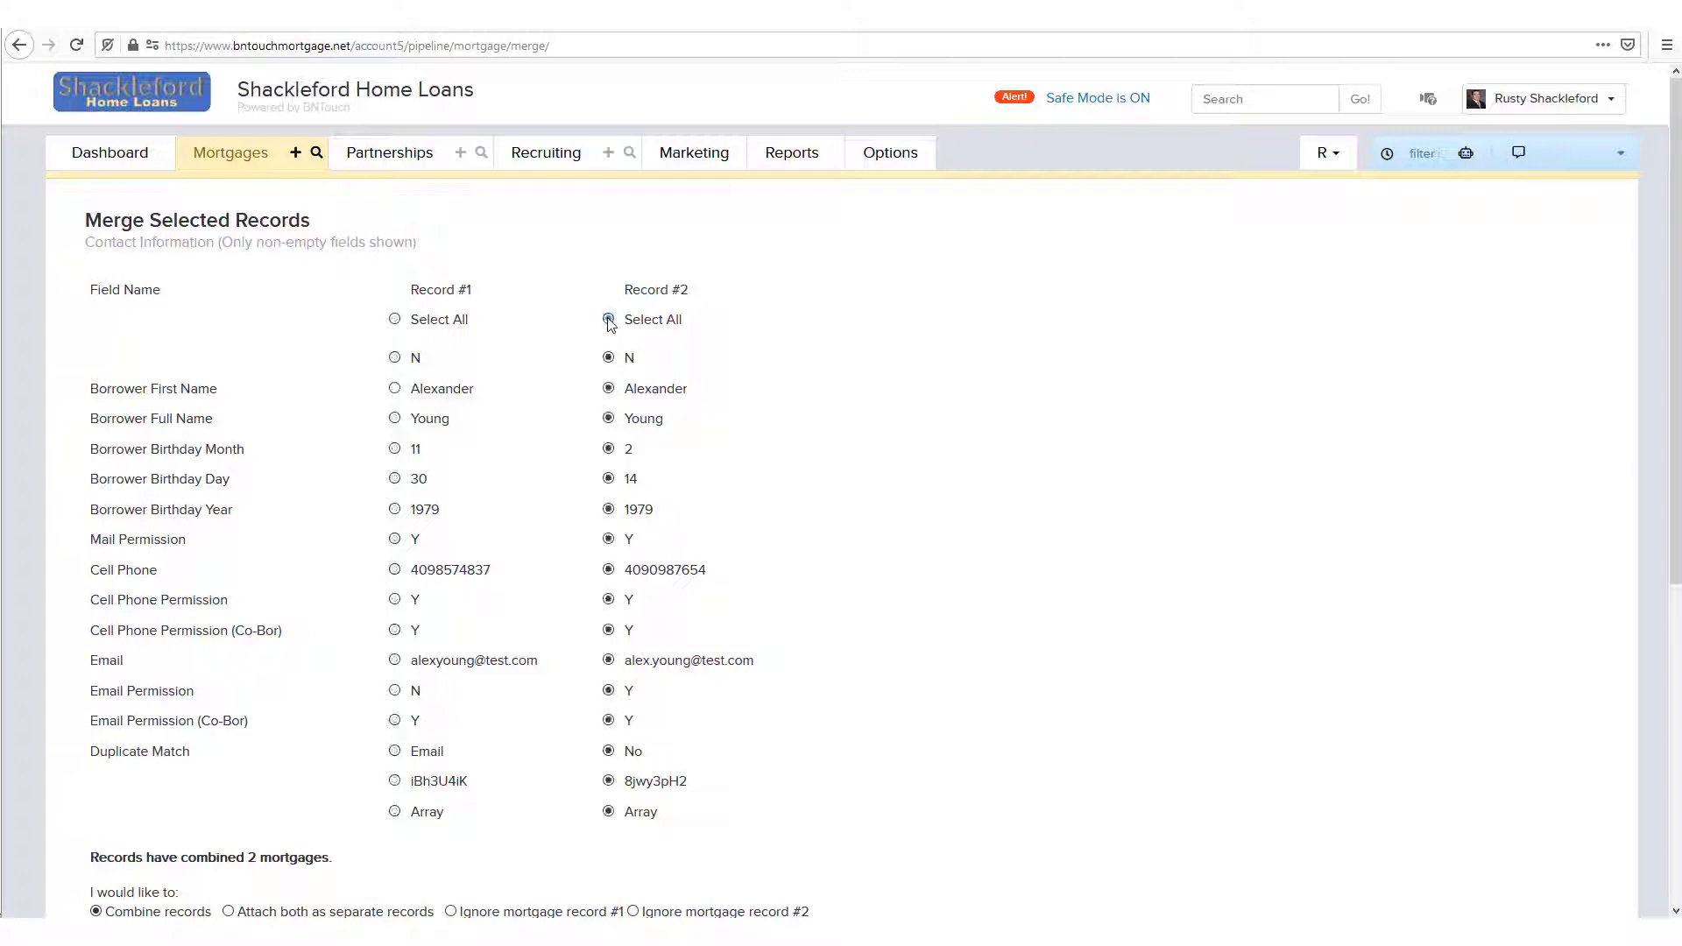
pyautogui.click(395, 320)
pyautogui.click(609, 448)
pyautogui.click(609, 479)
pyautogui.click(609, 509)
# Merge the records with Combine records chosen for the mortgages, keeping the loan fields of the first record.
pyautogui.scroll(-2, 572, 588)
pyautogui.scroll(-3, 574, 585)
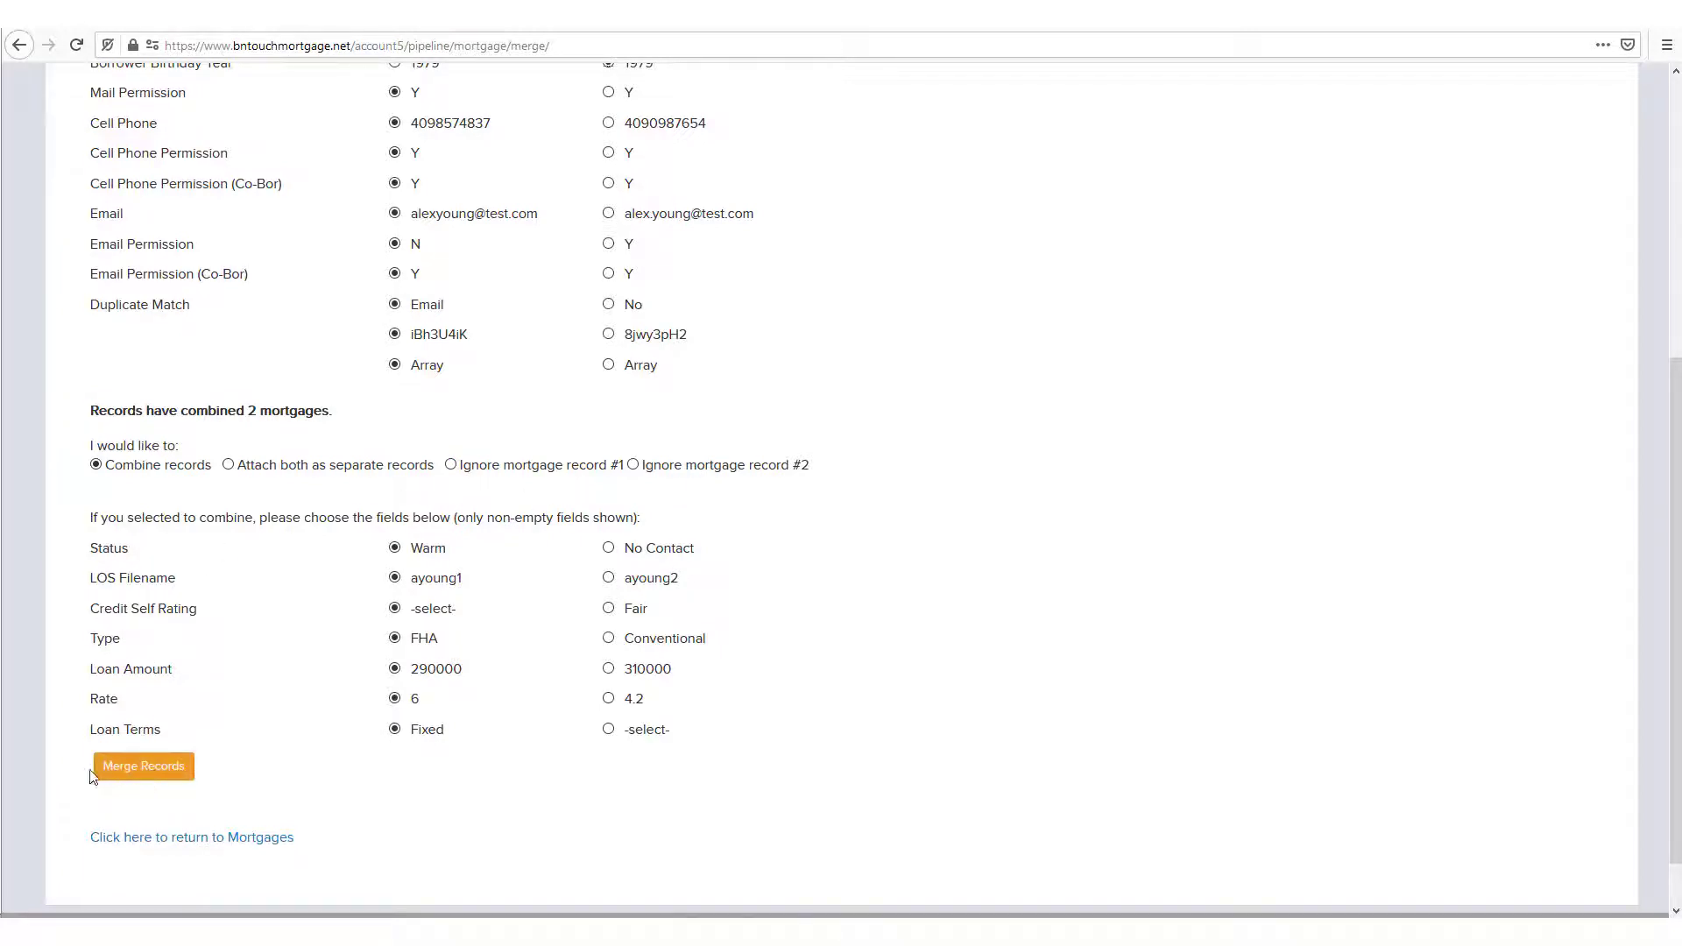
pyautogui.click(144, 766)
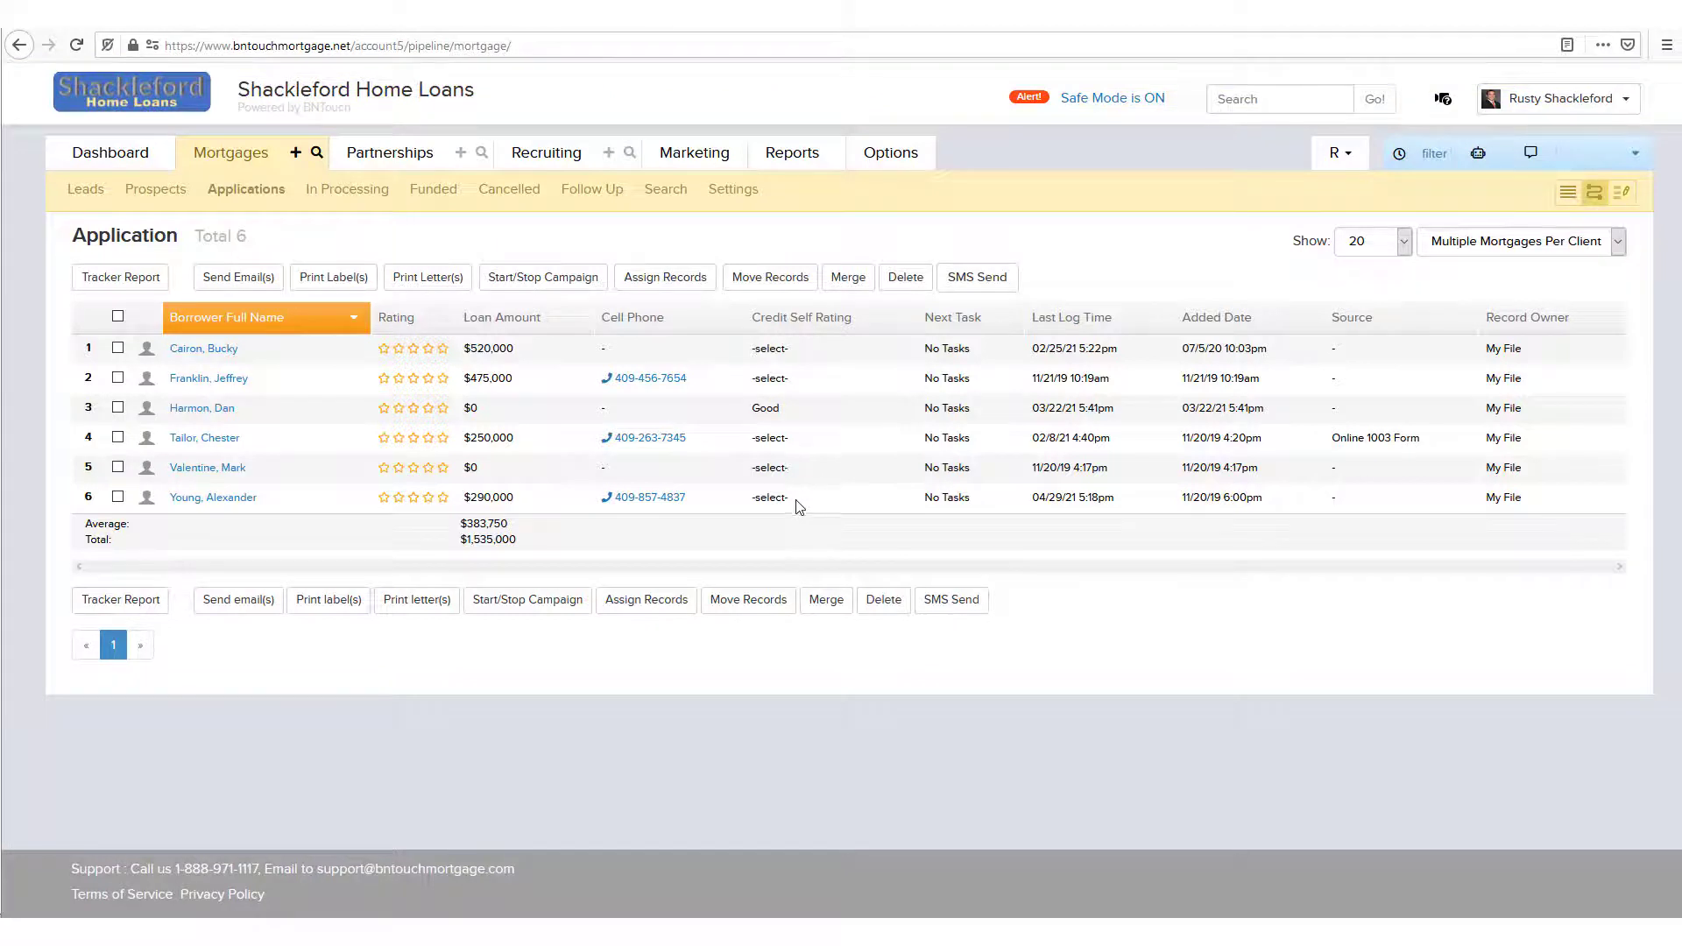
# Open the Duplicates Removal Tool and search the clients for duplicates.
pyautogui.click(912, 161)
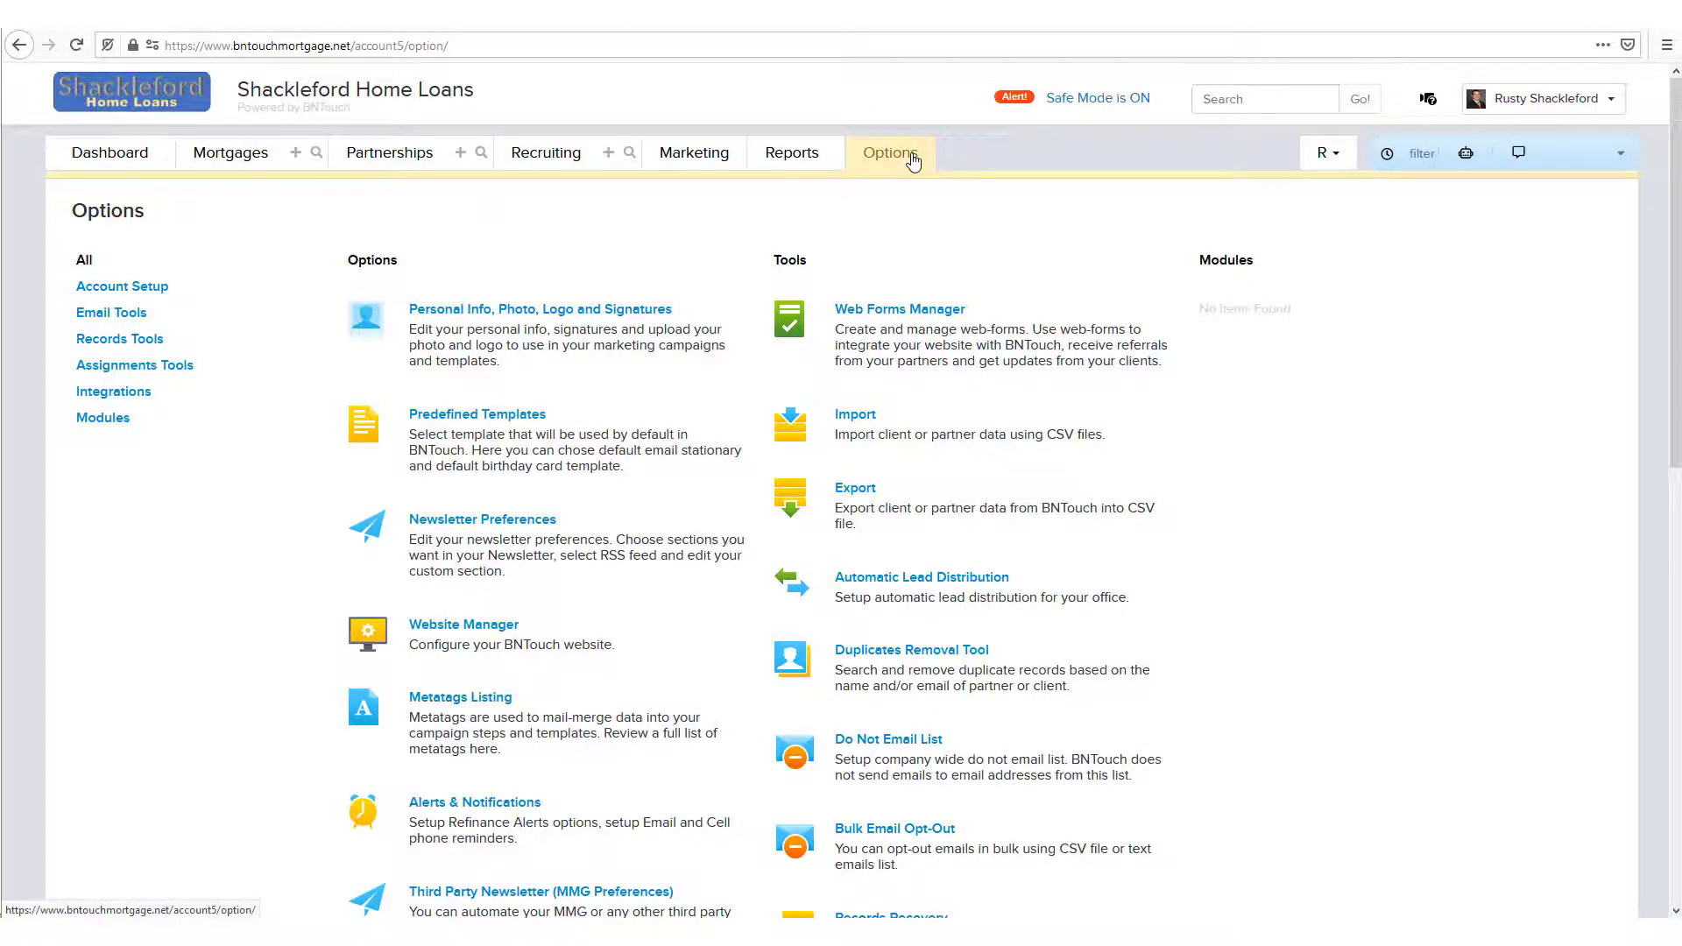
pyautogui.click(875, 653)
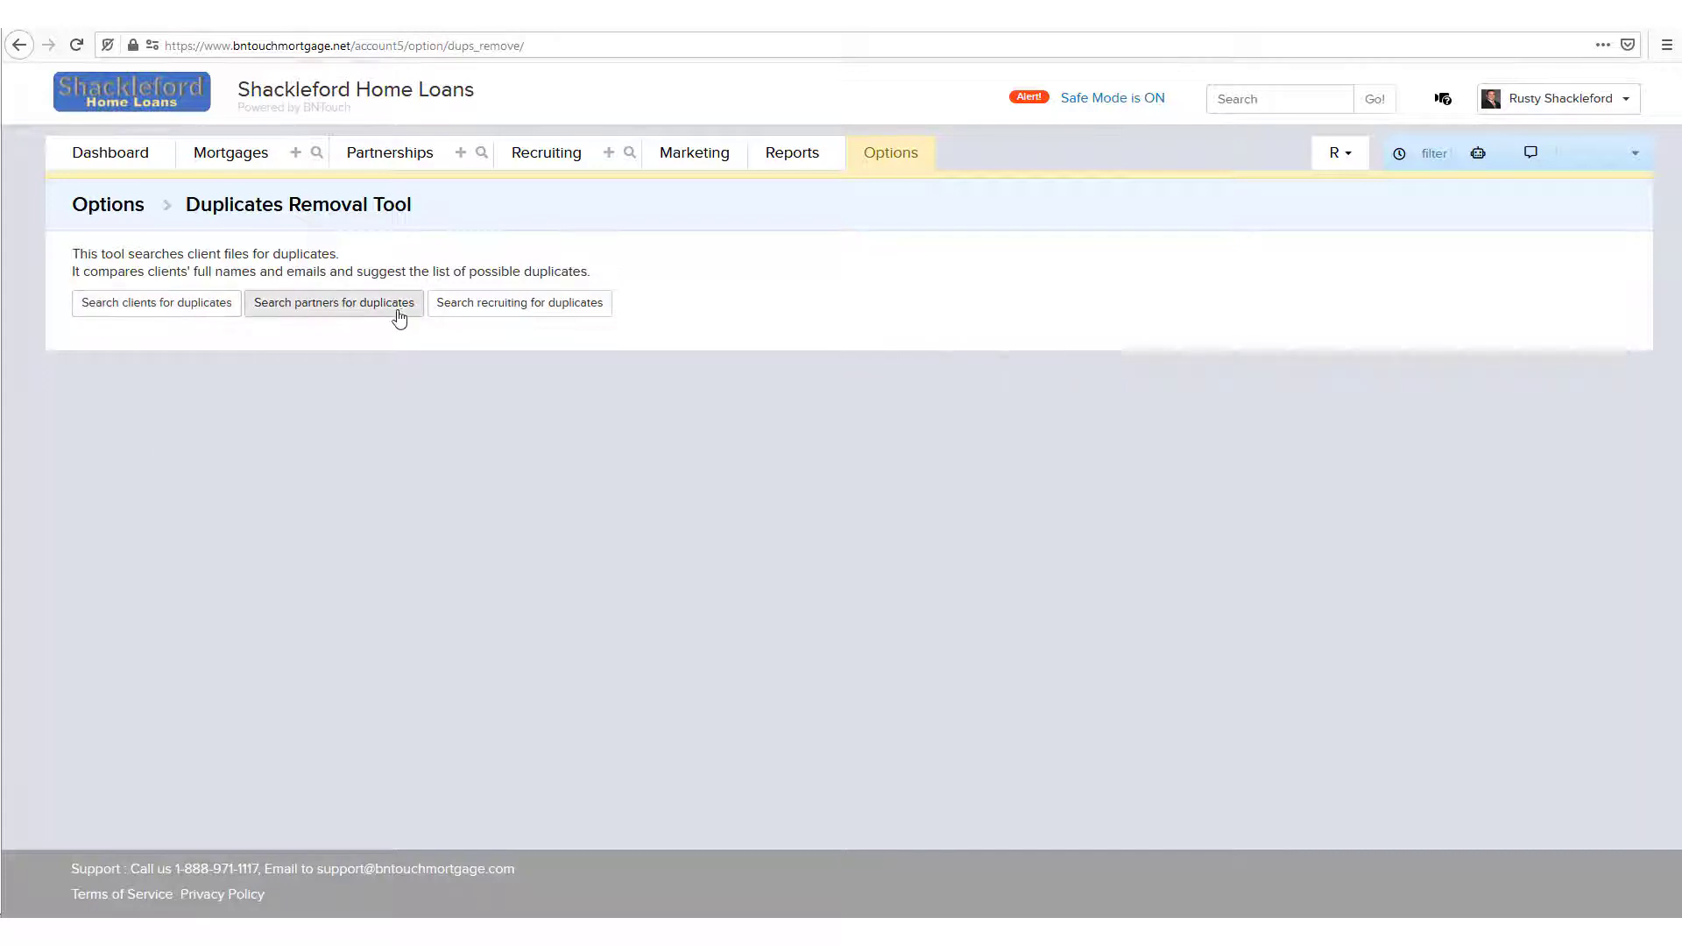
pyautogui.click(164, 314)
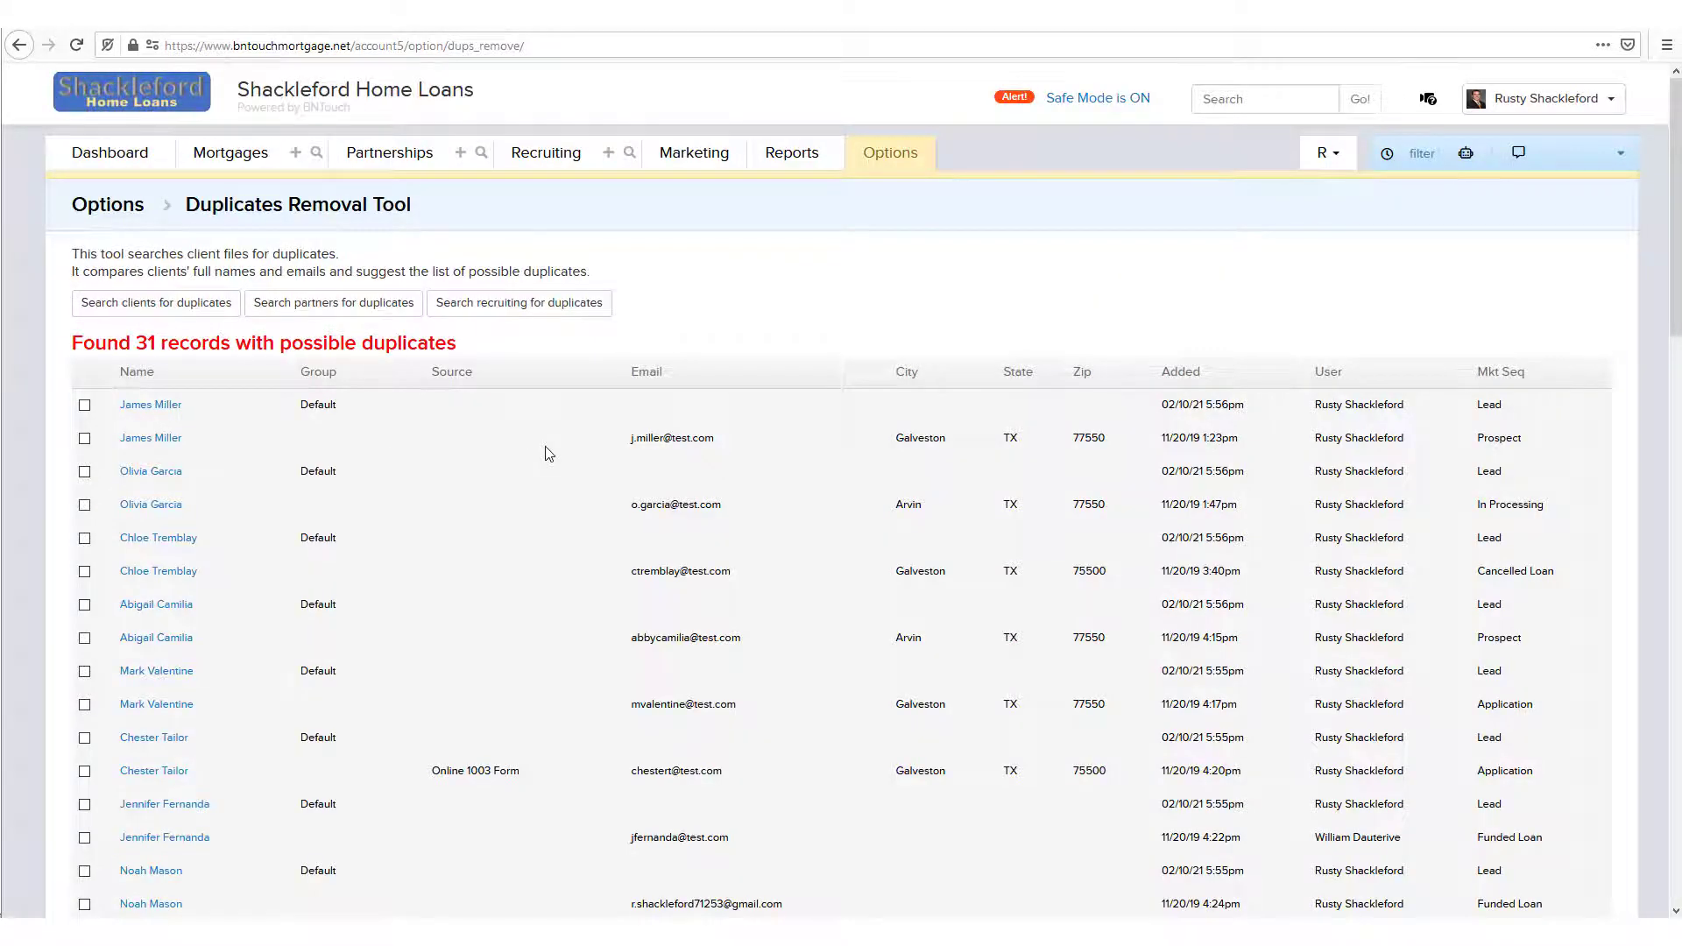
# Review the whole list of possible duplicate clients and try Delete Selected with no record marked.
pyautogui.scroll(-3, 544, 453)
pyautogui.scroll(-3, 545, 452)
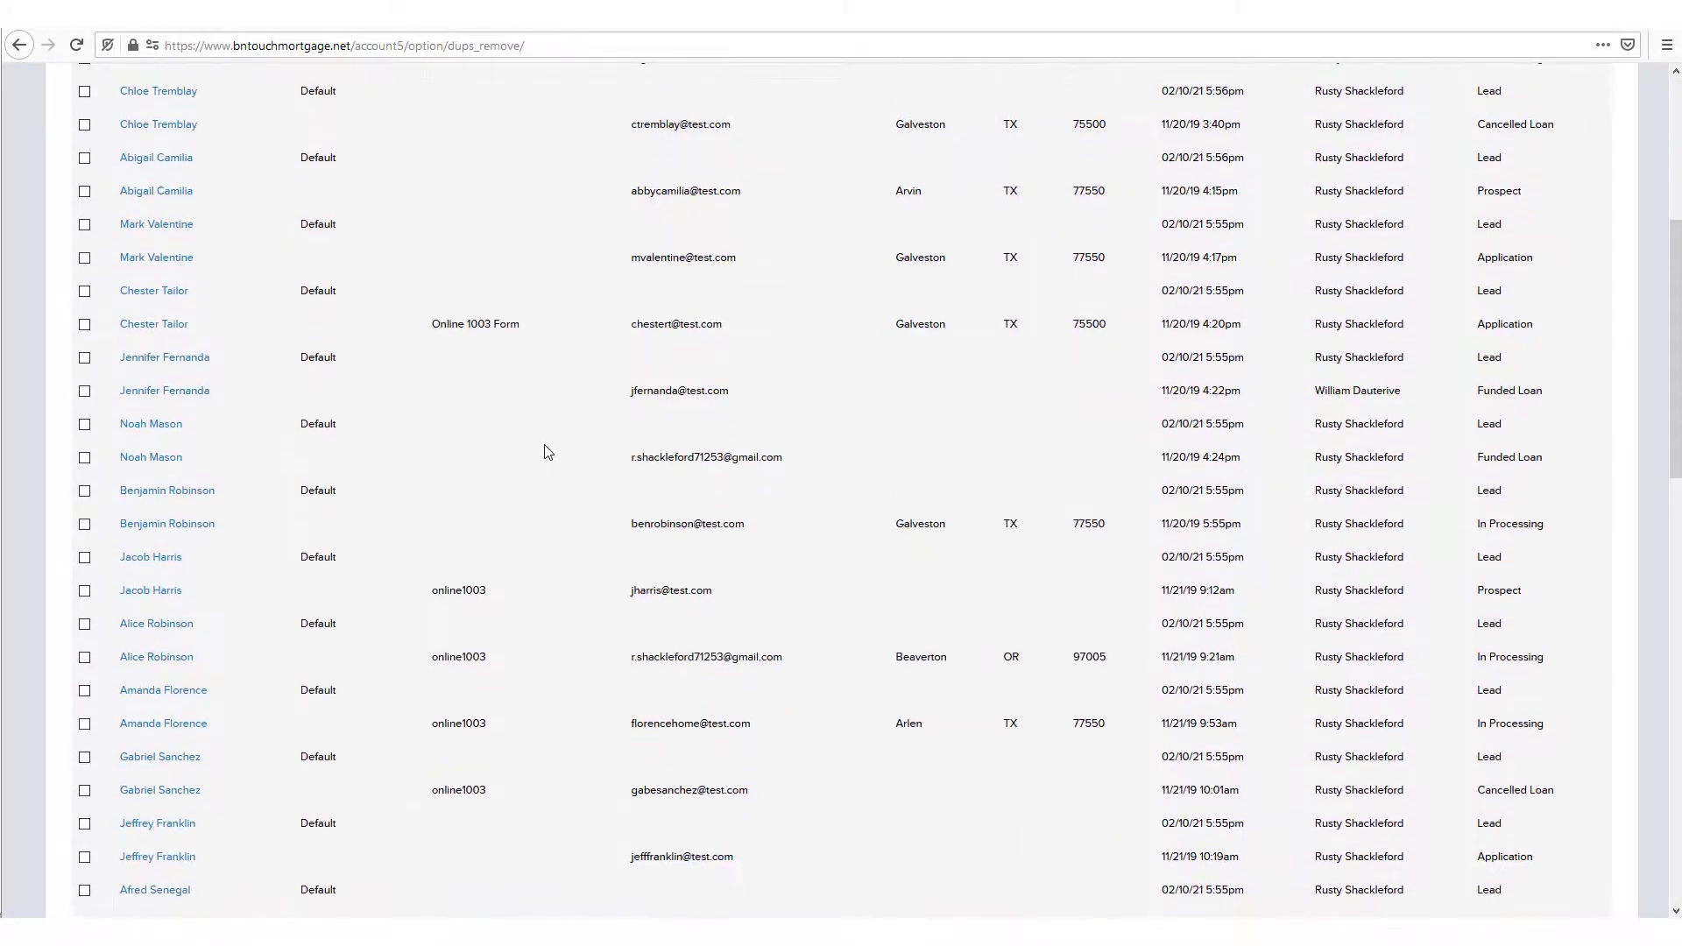
pyautogui.scroll(-4, 555, 448)
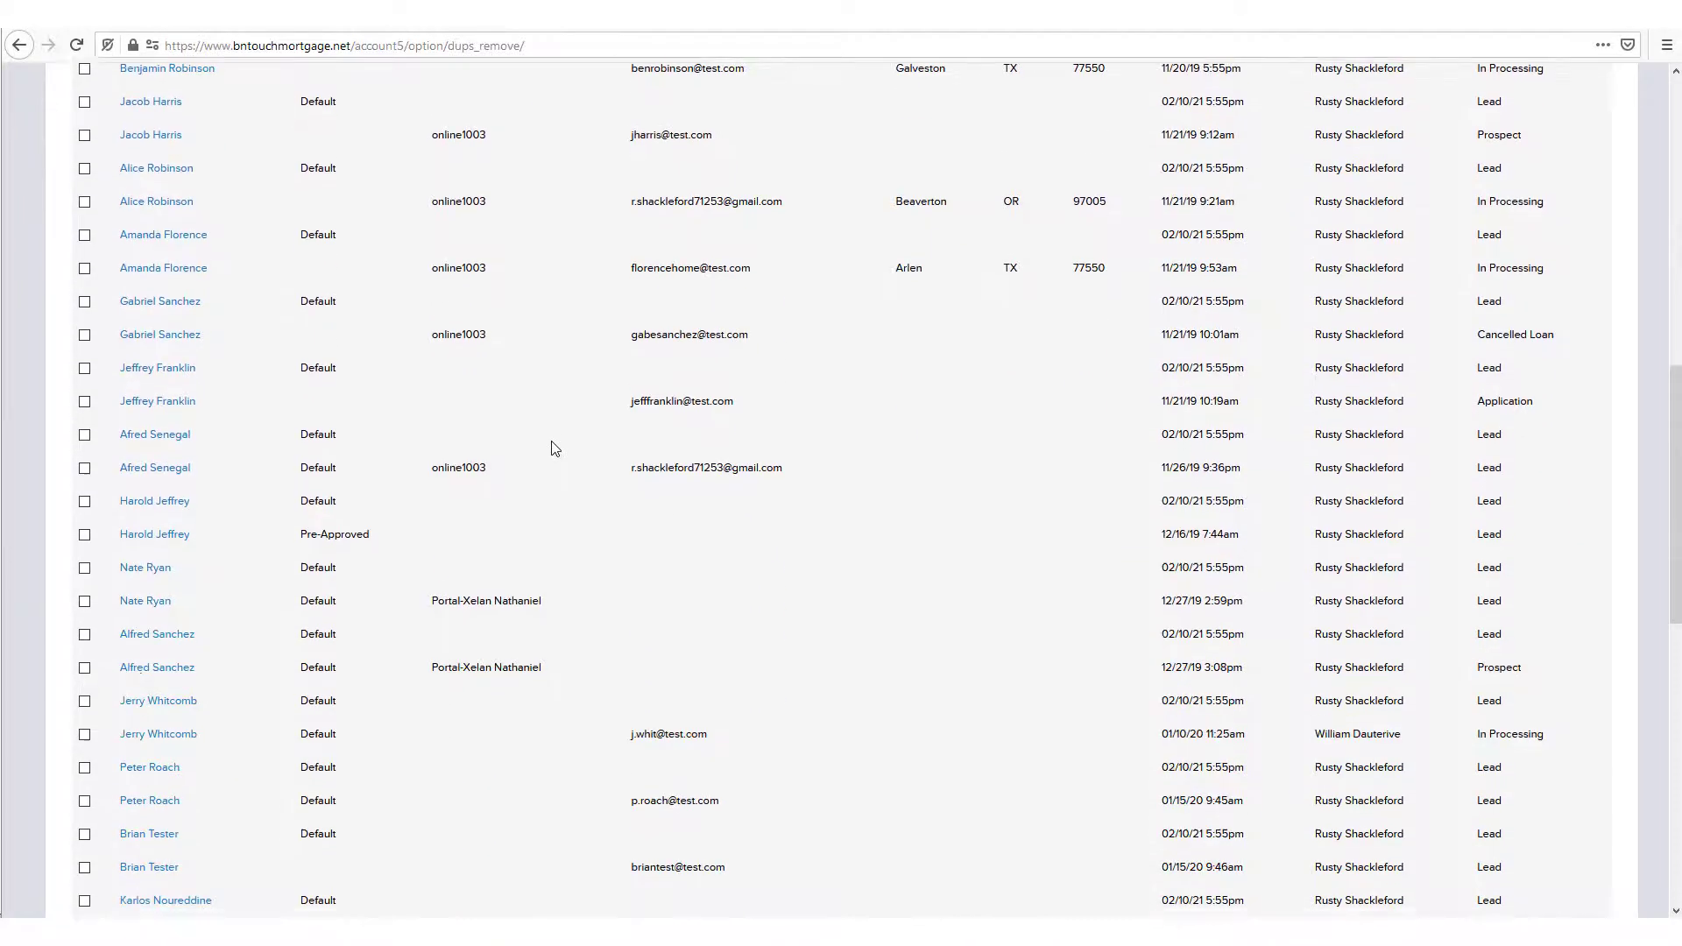
pyautogui.scroll(-9, 554, 449)
pyautogui.scroll(-2, 555, 448)
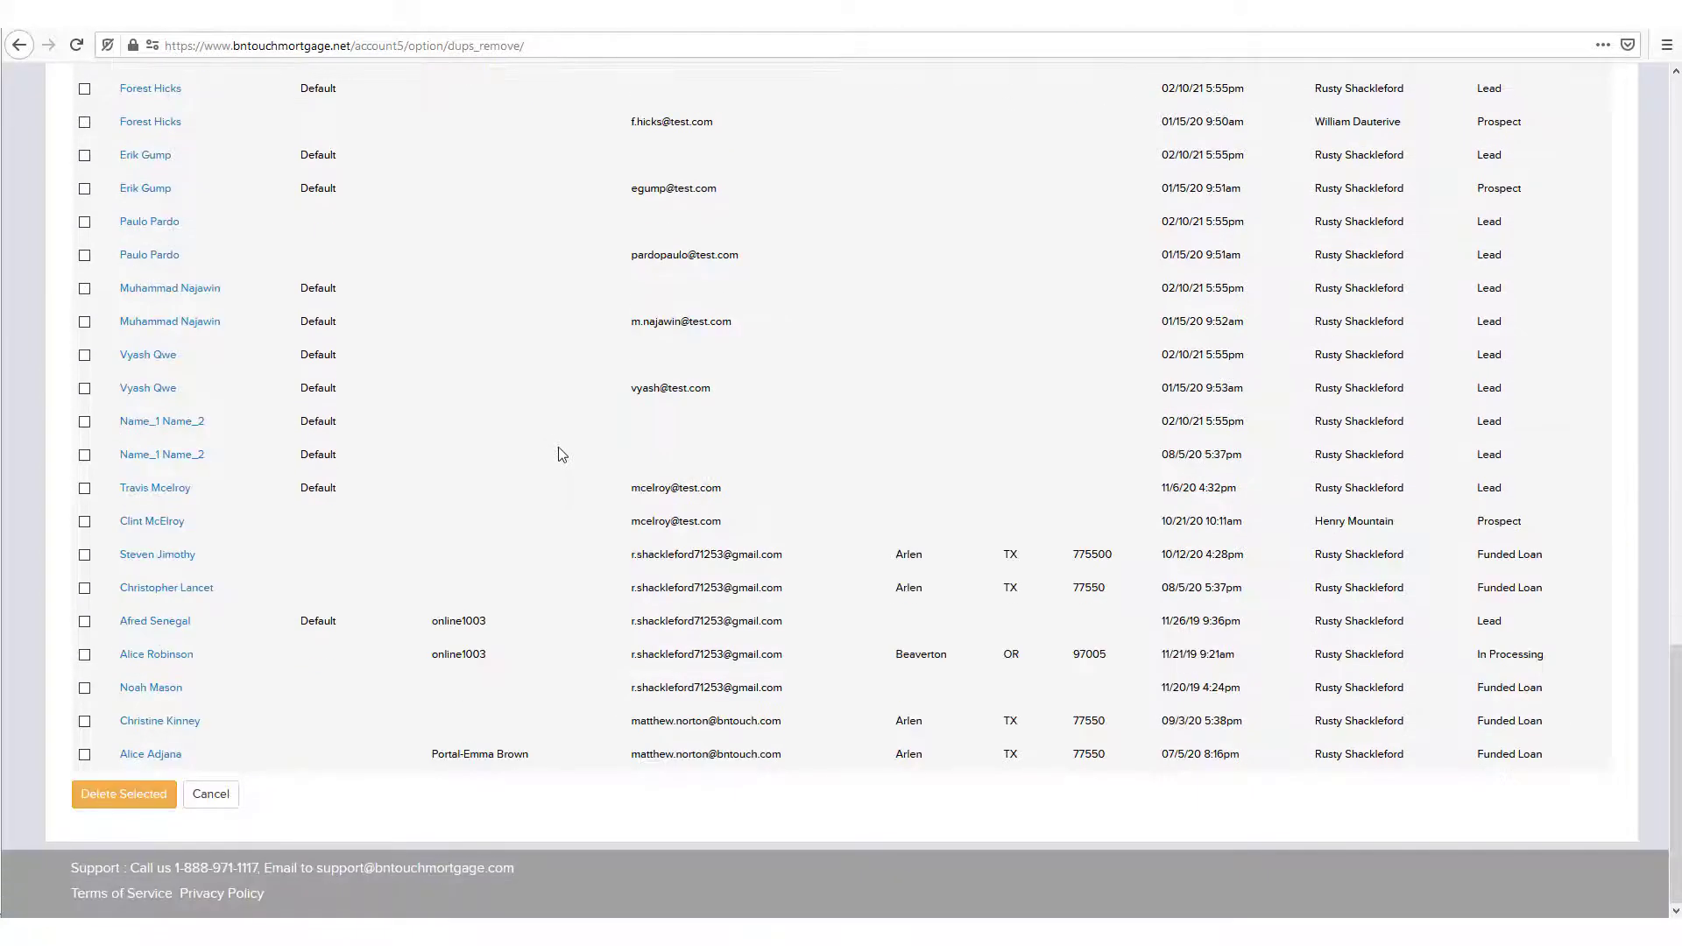
pyautogui.click(167, 806)
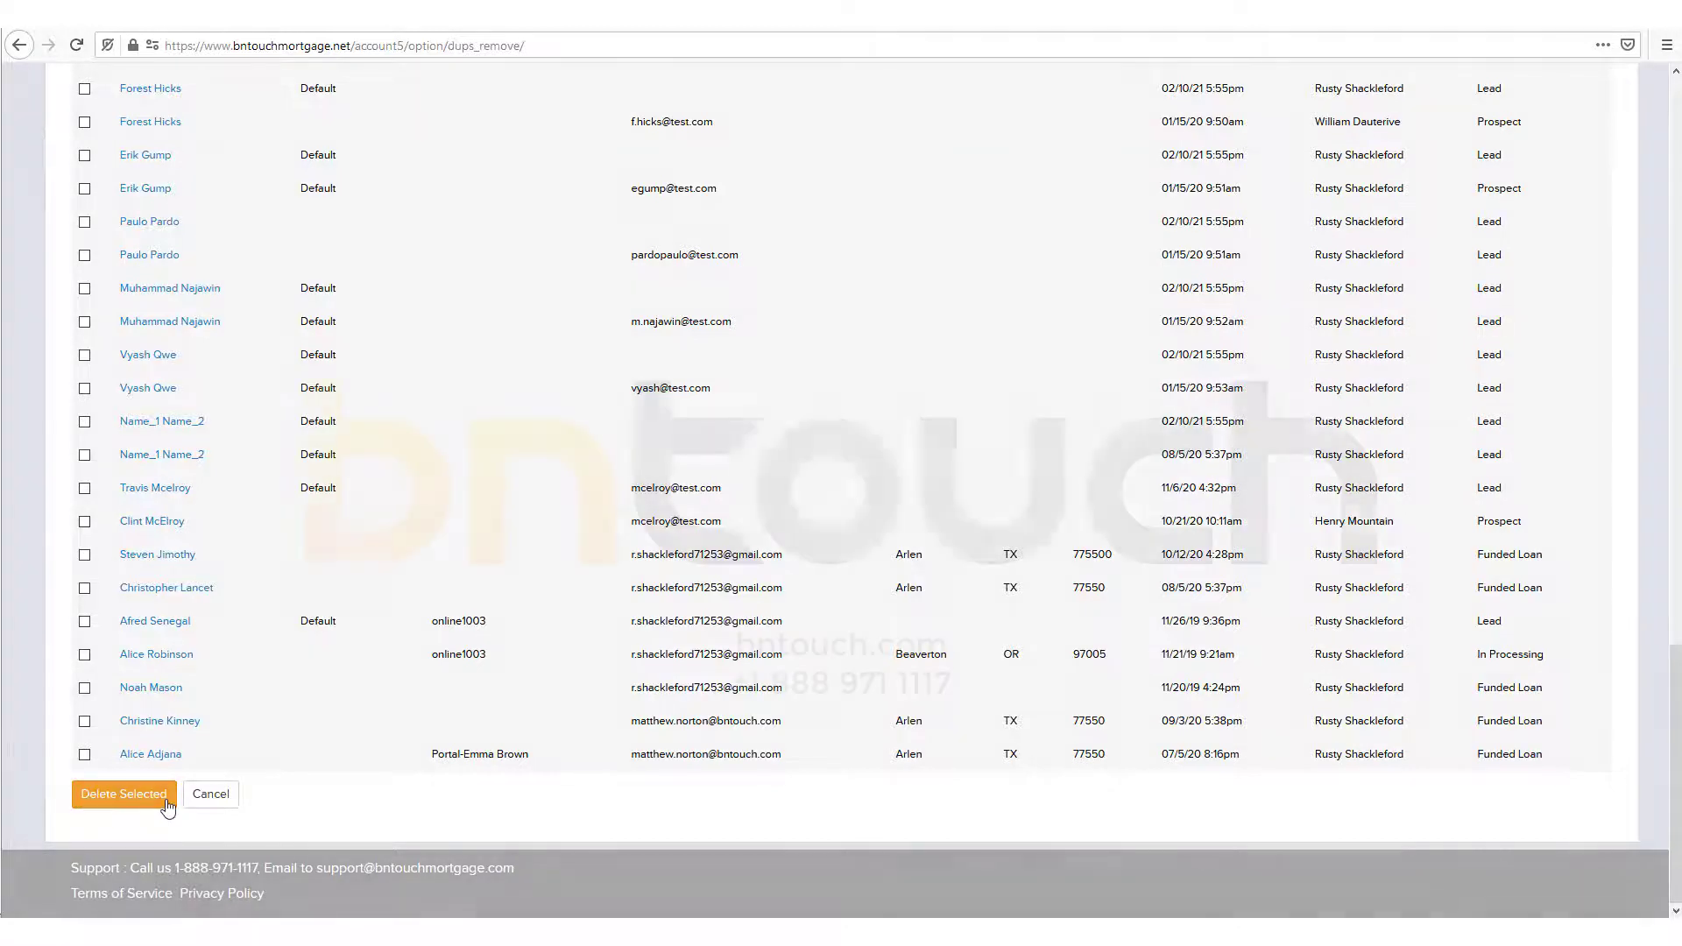